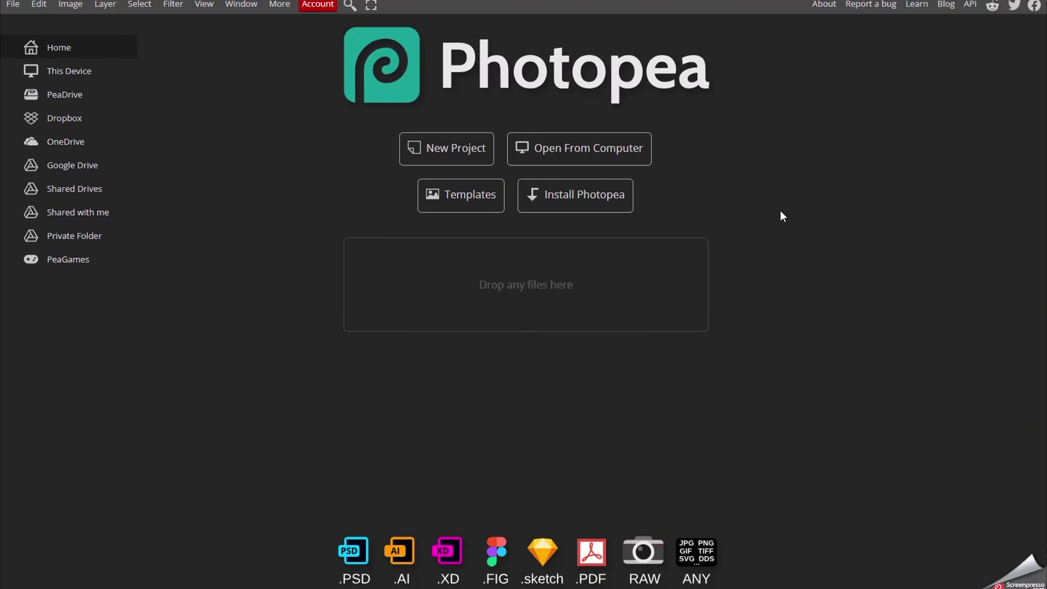
# Step: Open the image 19b9be18-5fca-4679-b1e7-1c23e8f31294-re_wm.jpeg from the 3D-Parallax folder on the Desktop
pyautogui.click(604, 161)
pyautogui.click(54, 42)
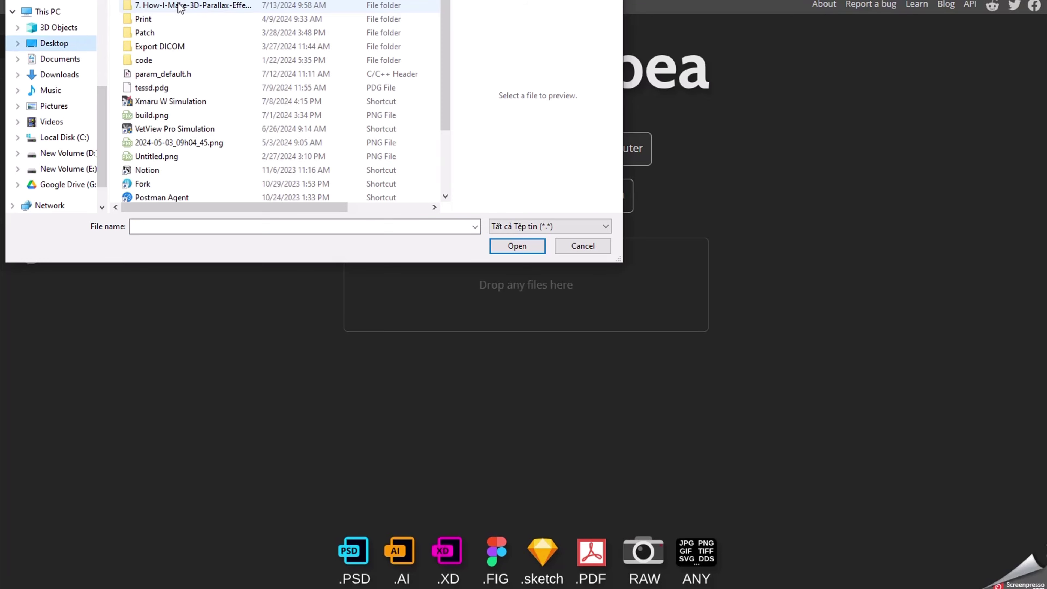
pyautogui.click(170, 7)
pyautogui.doubleClick(171, 8)
pyautogui.doubleClick(171, 7)
pyautogui.click(234, 29)
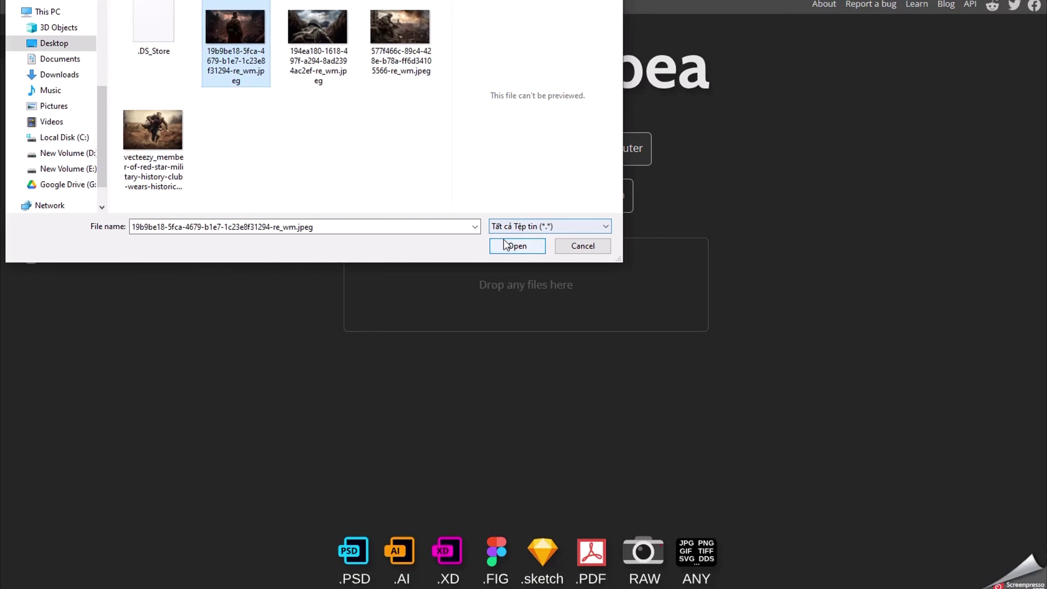
pyautogui.click(503, 241)
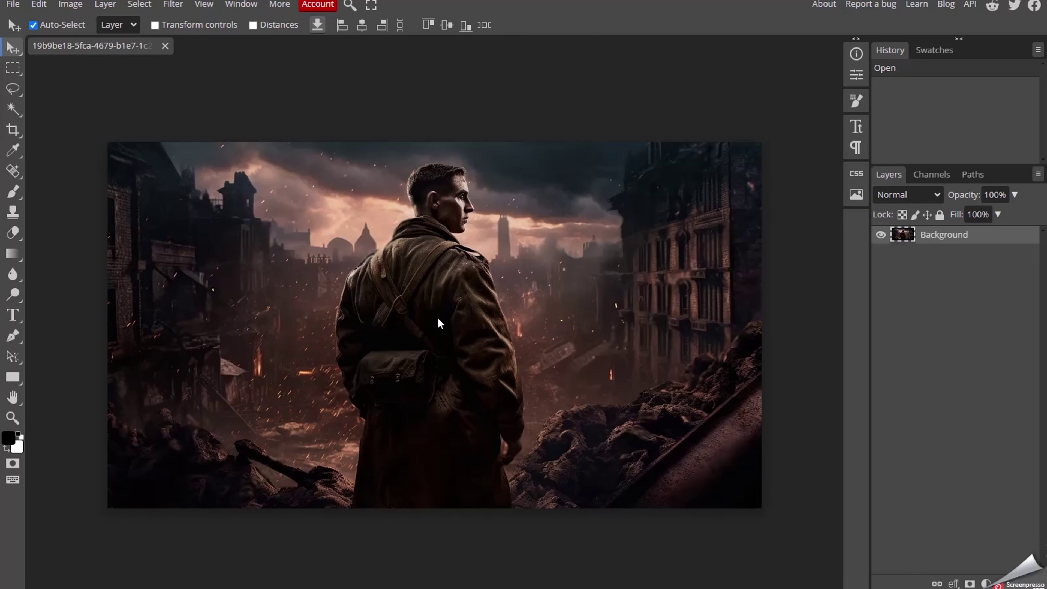
# Step: Duplicate the Background layer of the soldier image
pyautogui.scroll(2, 438, 322)
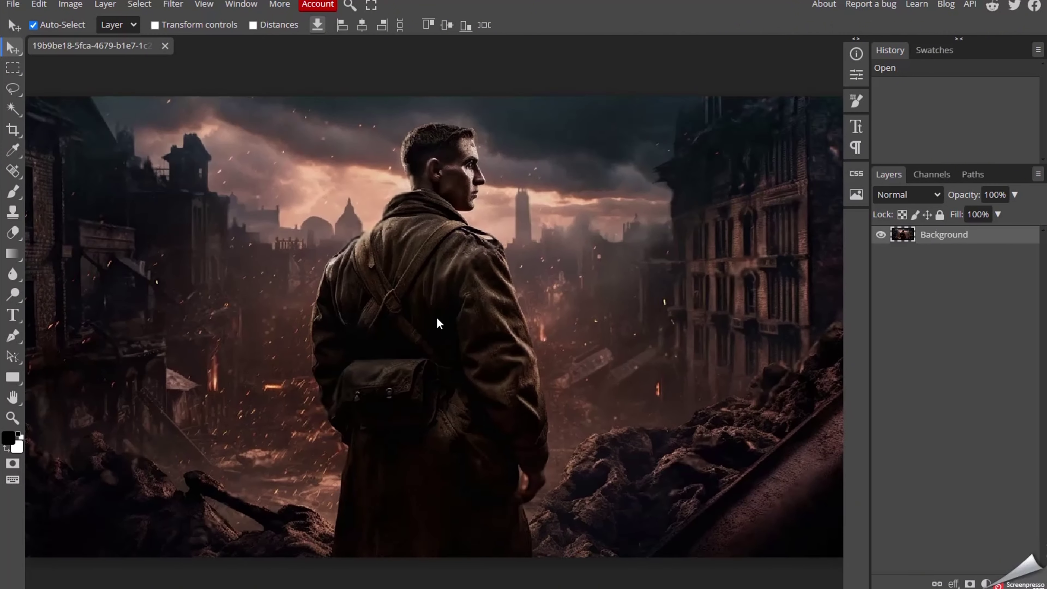
pyautogui.scroll(-1, 438, 322)
pyautogui.rightClick(920, 236)
pyautogui.click(821, 285)
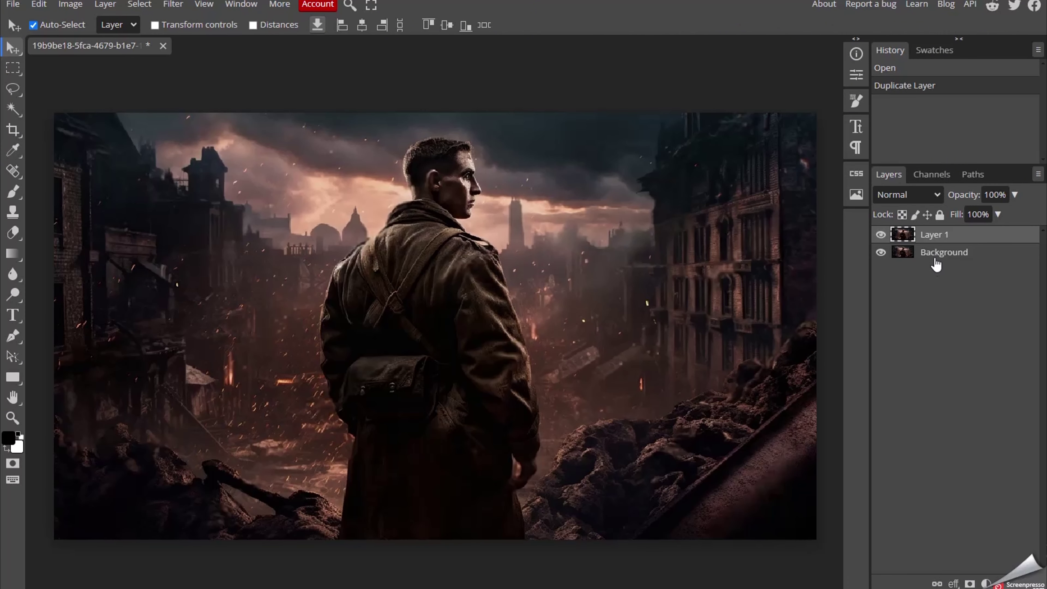
# Step: Apply Remove BG to Layer 1 to isolate the soldier, and check the cutout with the Background layer temporarily hidden
pyautogui.click(173, 5)
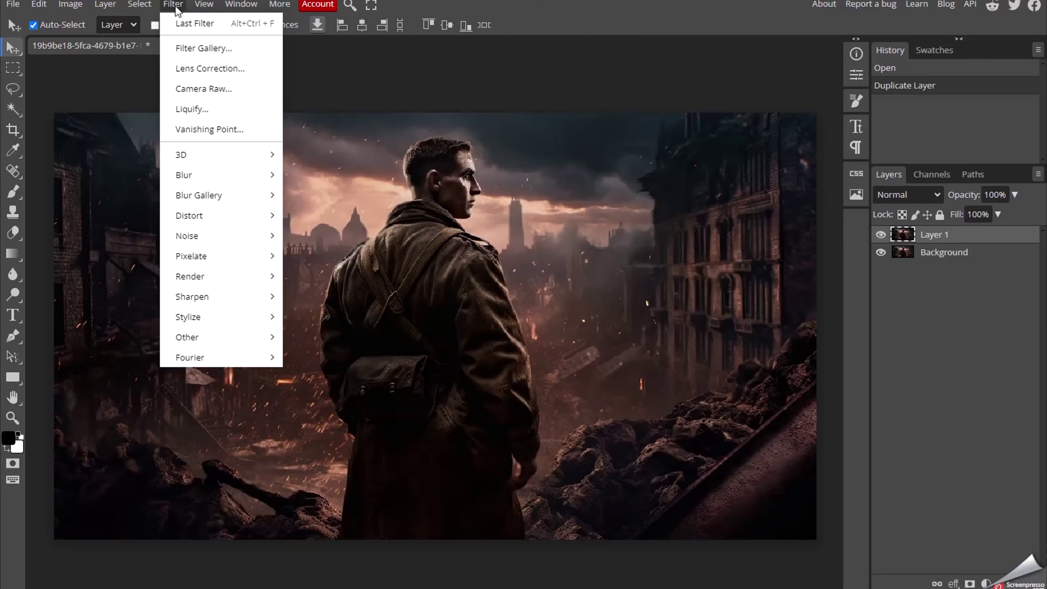
pyautogui.moveTo(140, 4)
pyautogui.click(170, 87)
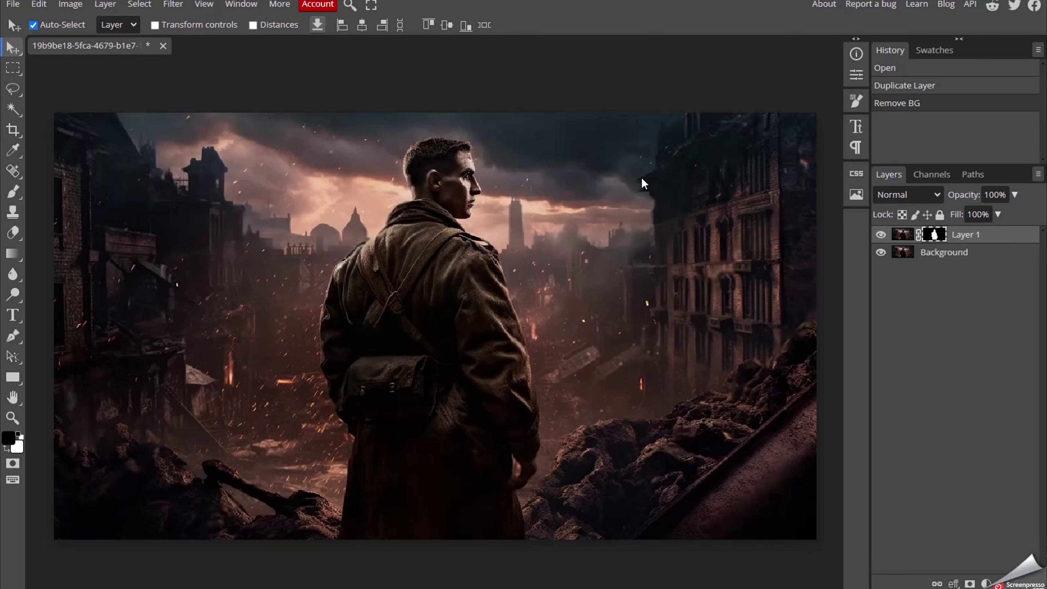
pyautogui.click(881, 252)
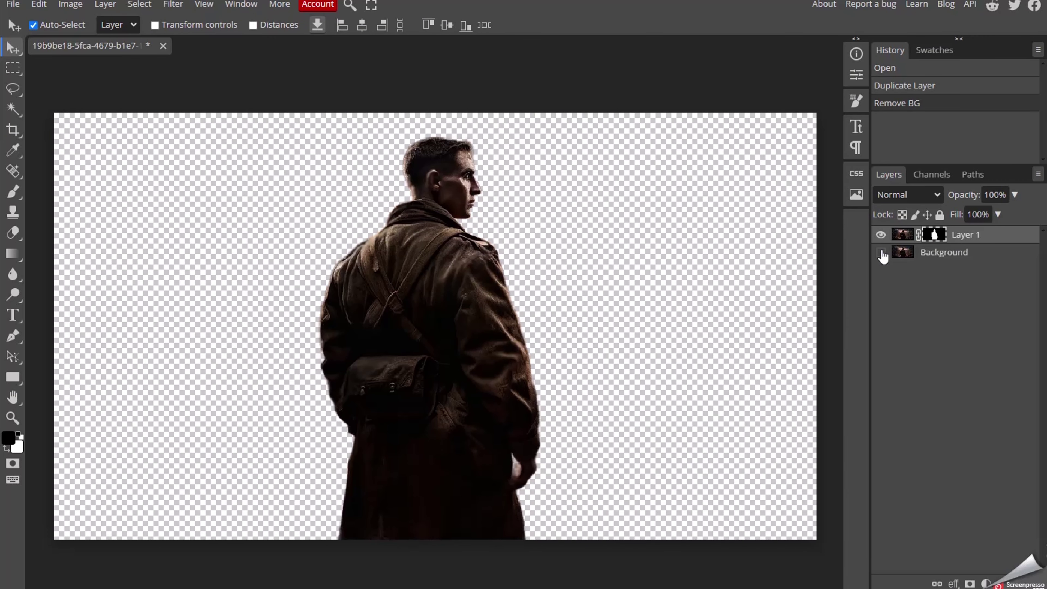
pyautogui.click(881, 253)
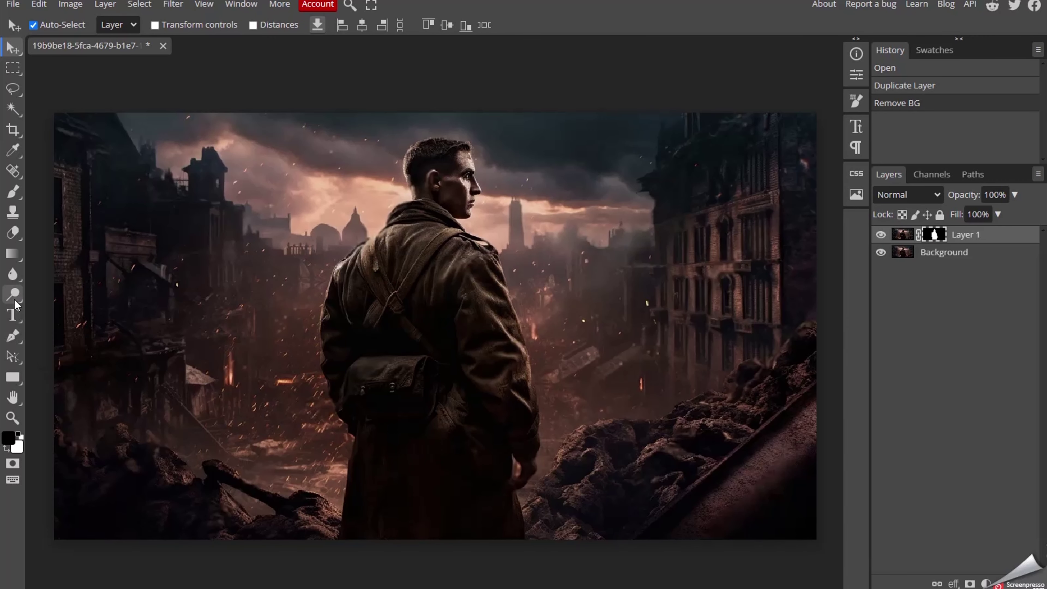
# Step: With the 15 px Eraser, reveal a spot of the rubble right of the soldier on Layer 1's mask and check it against transparency
pyautogui.click(14, 233)
pyautogui.click(51, 233)
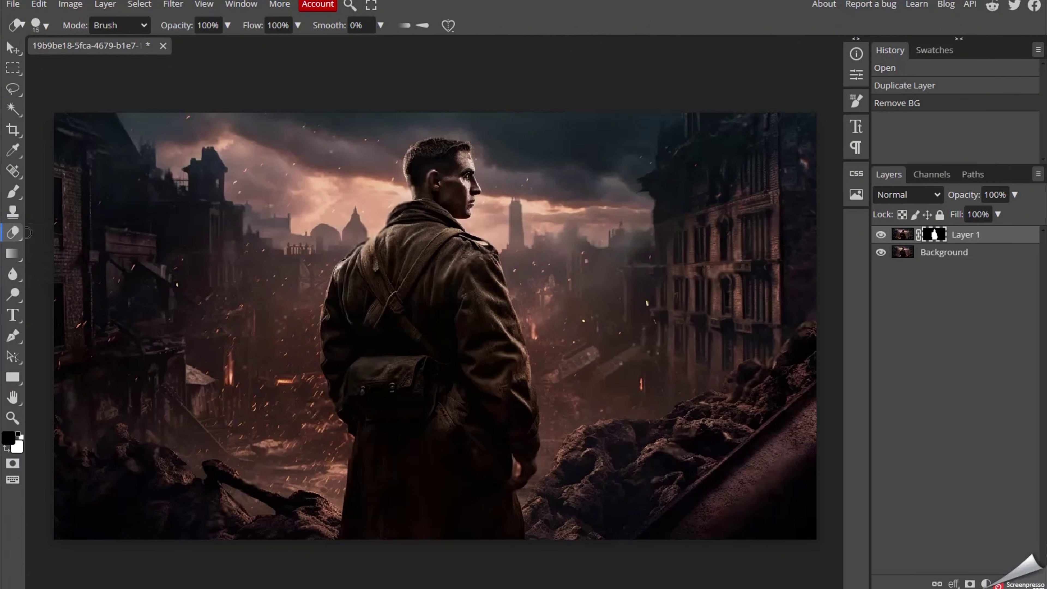
pyautogui.click(738, 465)
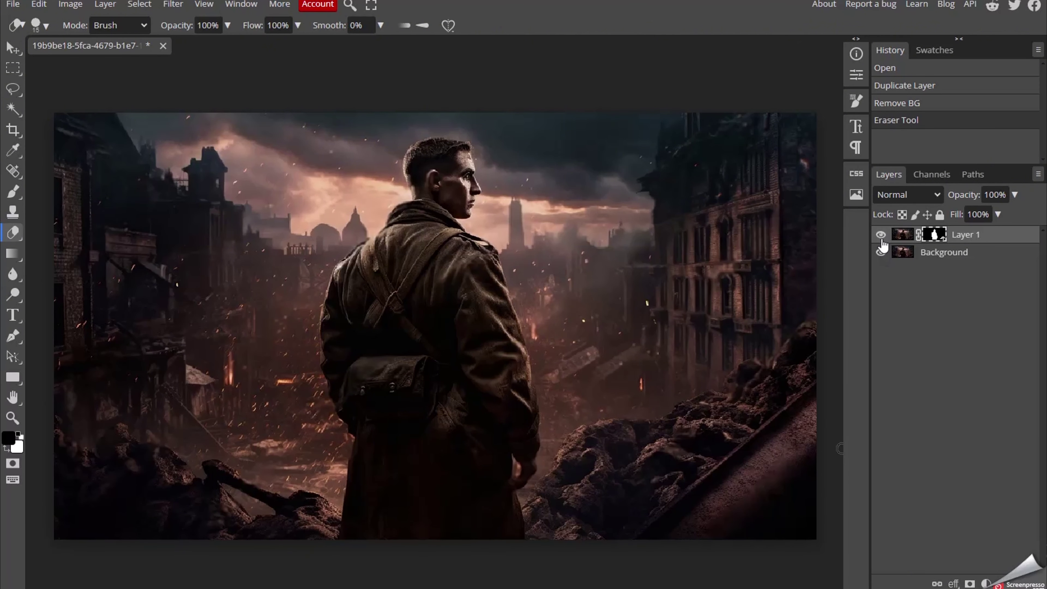
pyautogui.click(881, 234)
pyautogui.click(880, 252)
pyautogui.click(881, 253)
# Step: Trace the upper edges of the rubble piles beside the soldier on Layer 1's mask with the 15 px Eraser
pyautogui.moveTo(524, 512); pyautogui.dragTo(340, 530)
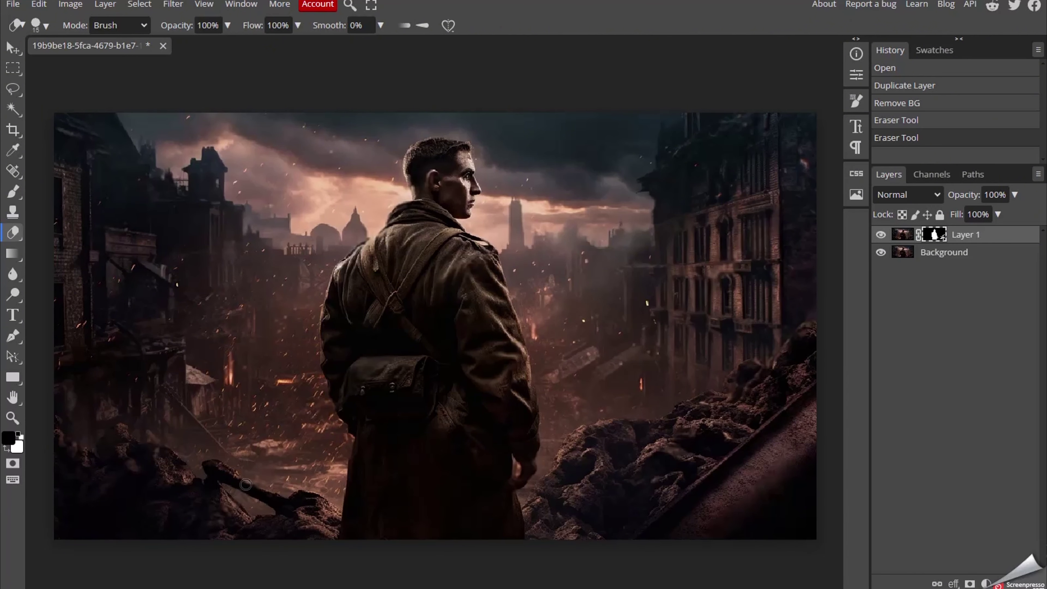
pyautogui.click(226, 471)
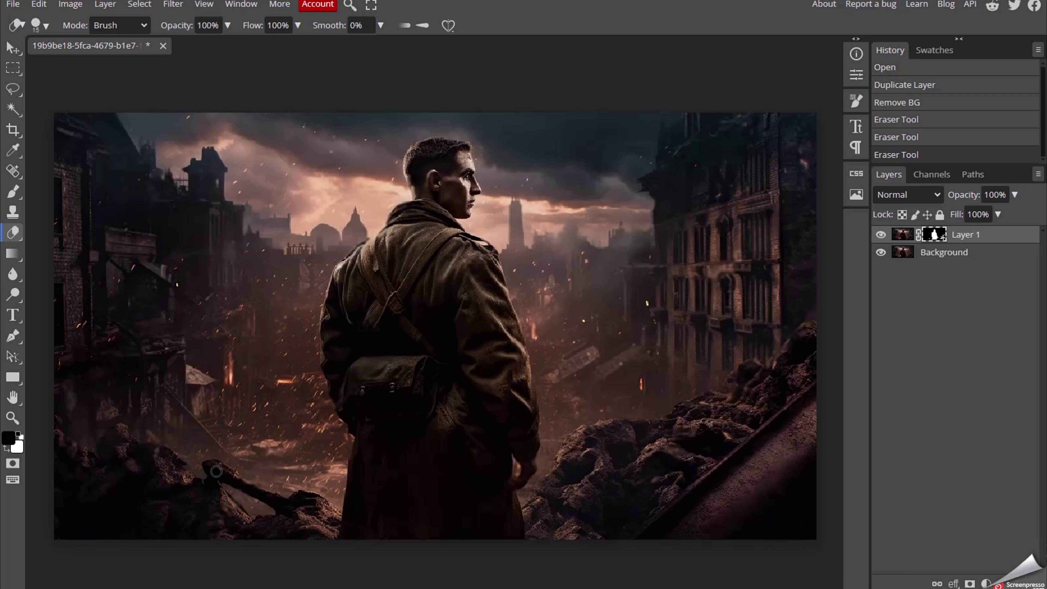
pyautogui.moveTo(216, 471); pyautogui.dragTo(230, 478)
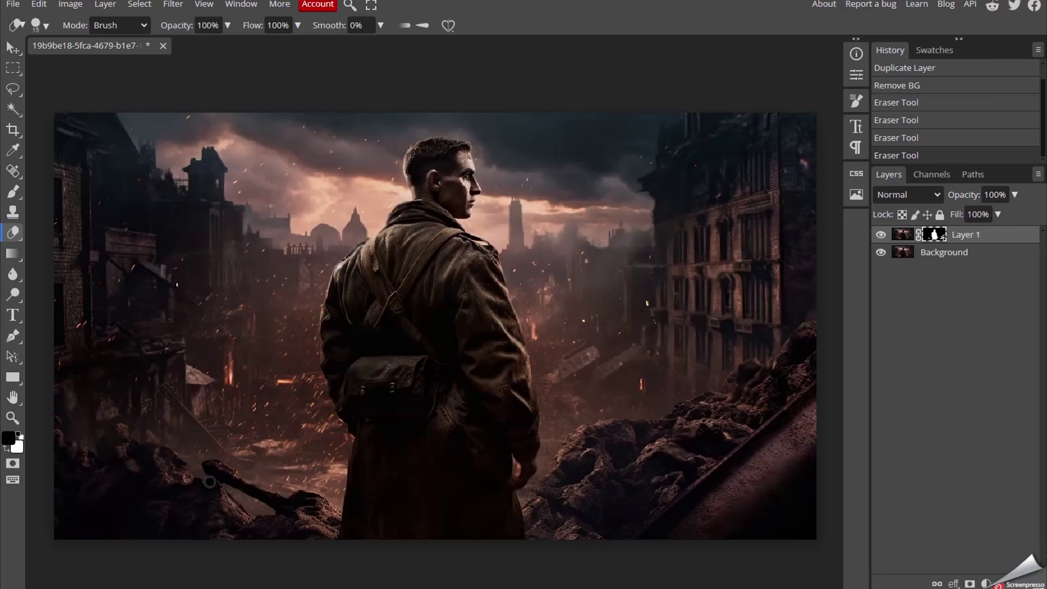
pyautogui.moveTo(173, 459); pyautogui.dragTo(178, 463)
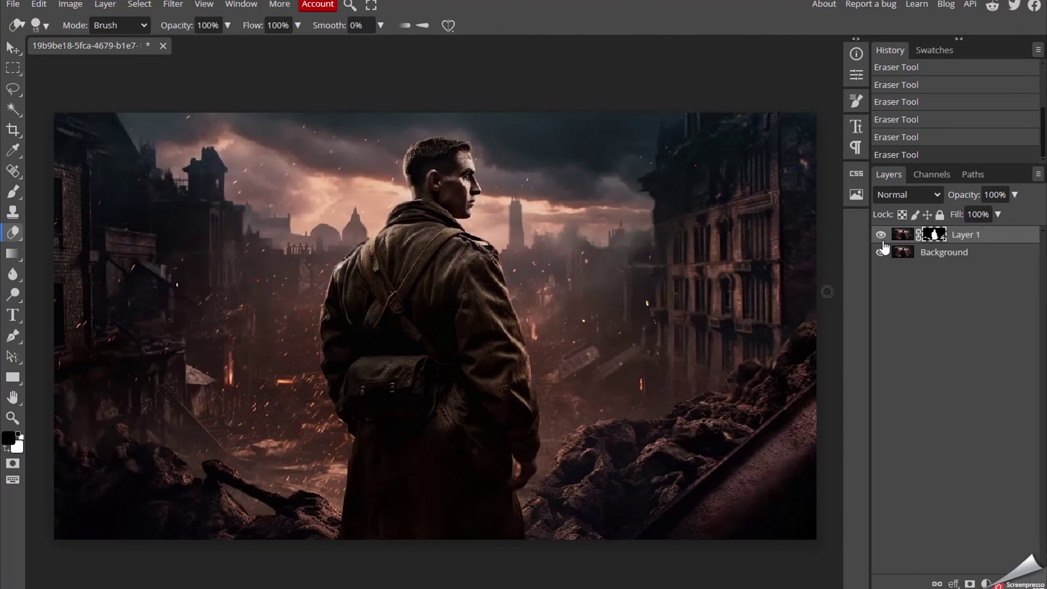
pyautogui.click(881, 252)
pyautogui.click(881, 252)
# Step: Enlarge the Eraser to 66 px, reveal the interiors of both rubble piles on Layer 1's mask, and hide the Background layer
pyautogui.rightClick(609, 467)
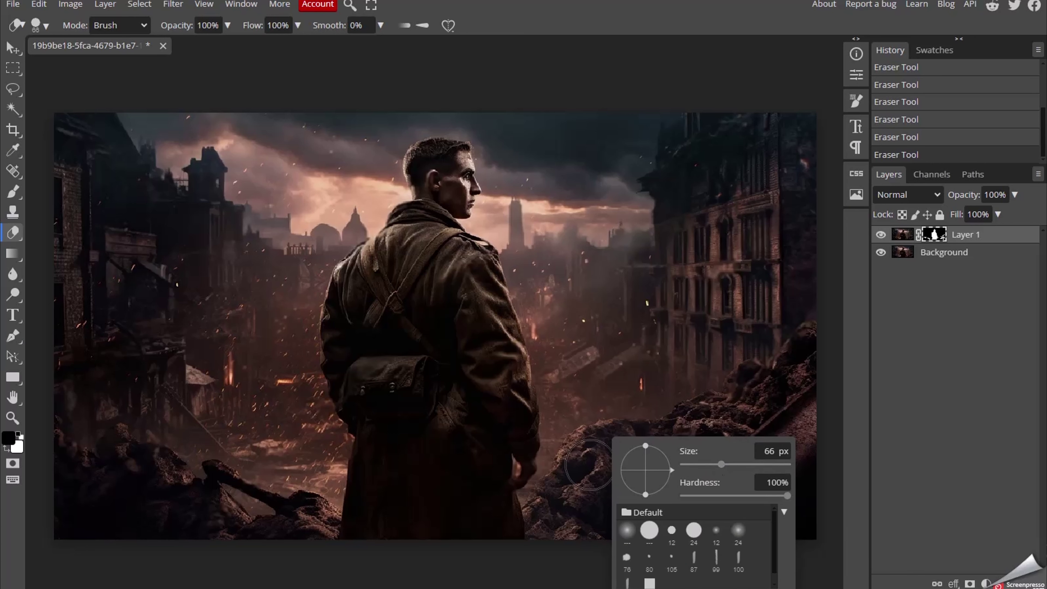
pyautogui.click(593, 466)
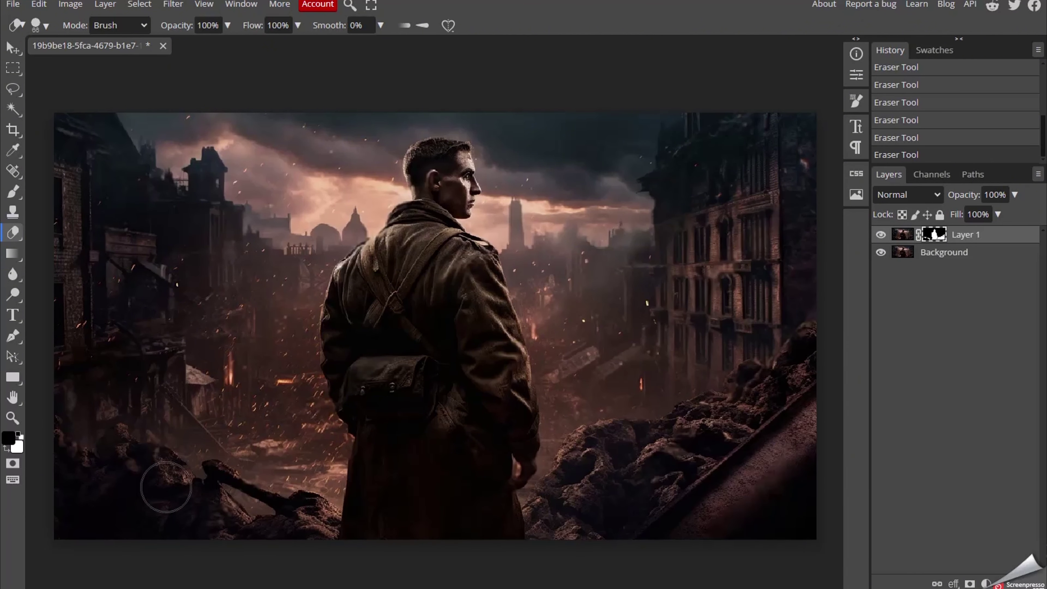
pyautogui.click(880, 253)
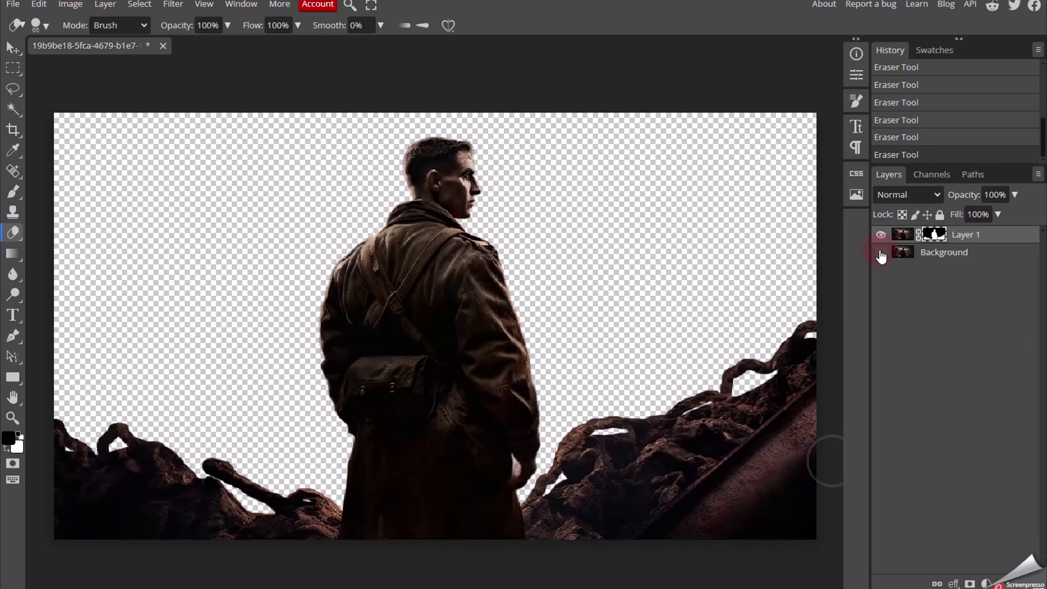
pyautogui.click(880, 253)
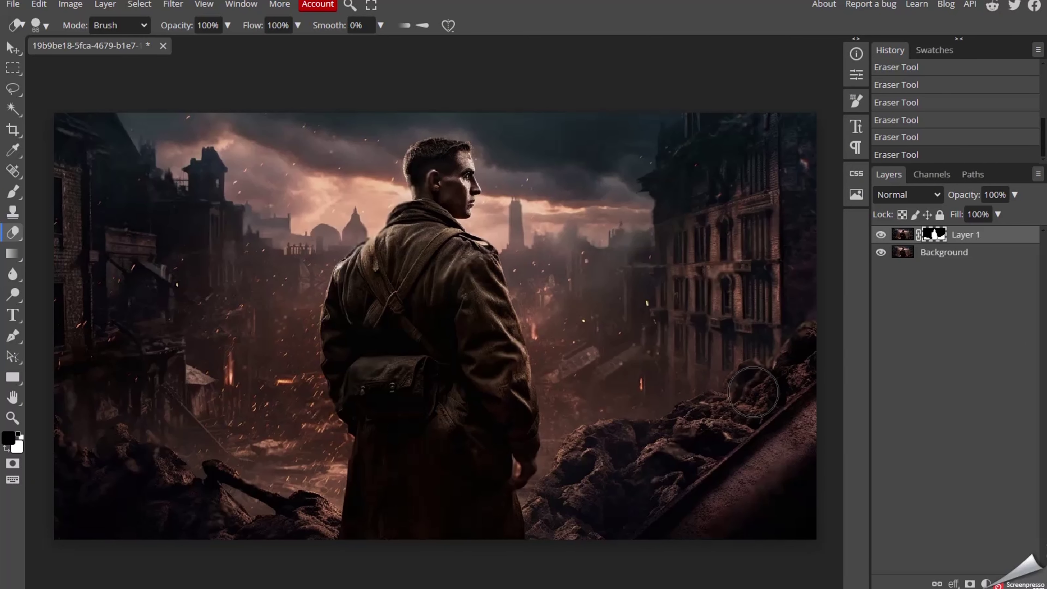
pyautogui.click(881, 253)
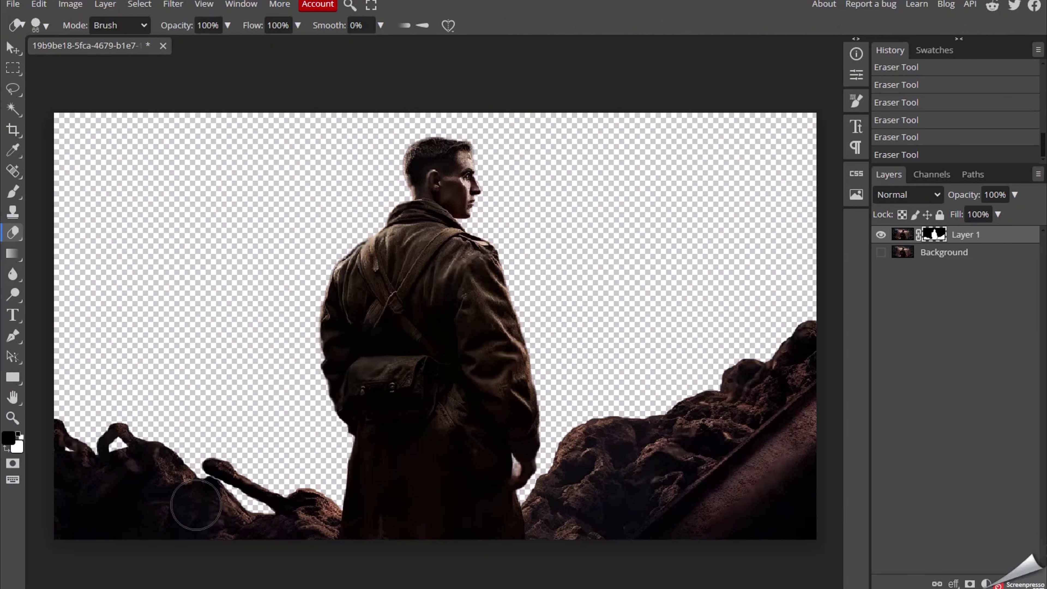
pyautogui.moveTo(137, 473); pyautogui.dragTo(60, 462)
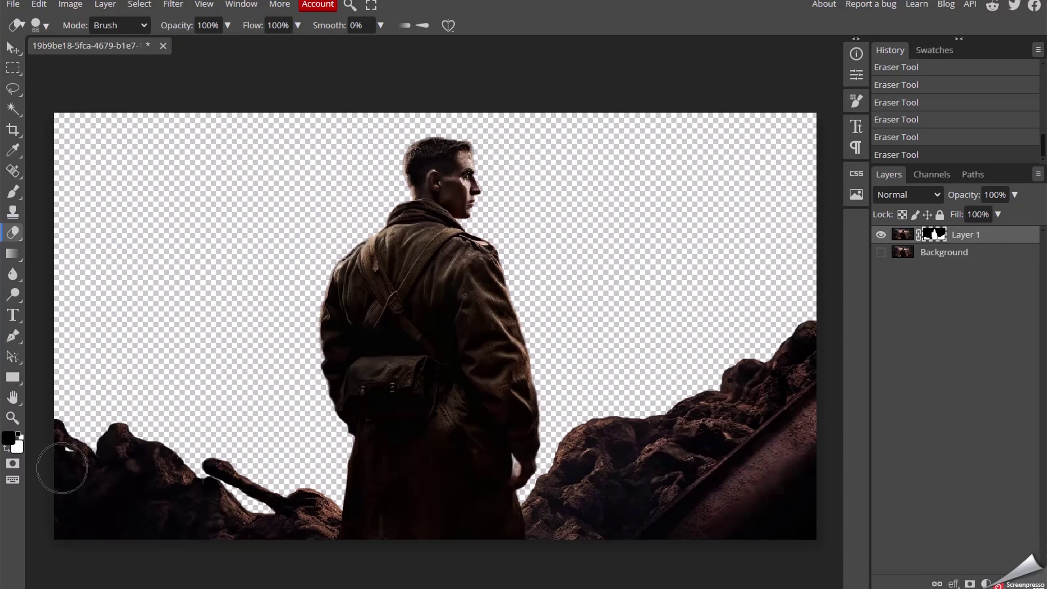
pyautogui.click(210, 500)
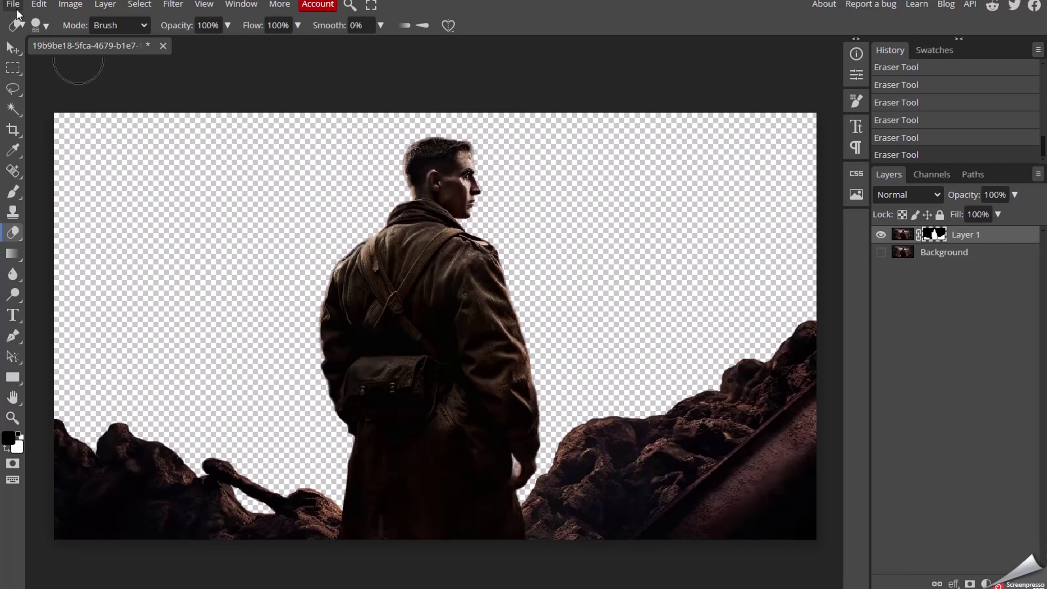
# Step: Export the soldier and rubble cutout as a 1000 × 560 px PNG at 100% quality
pyautogui.click(14, 5)
pyautogui.moveTo(62, 197)
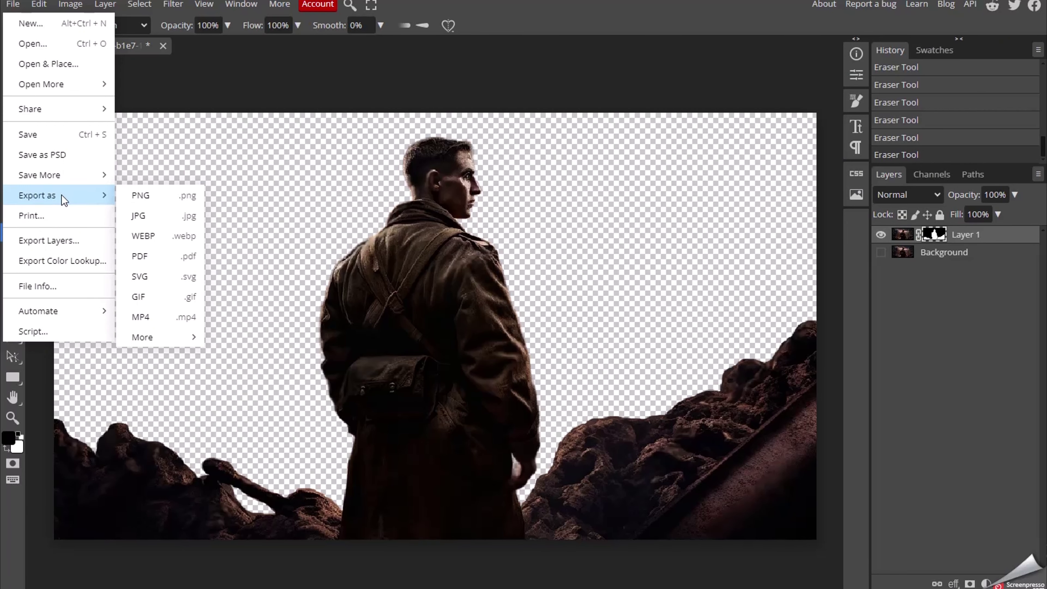
pyautogui.click(141, 196)
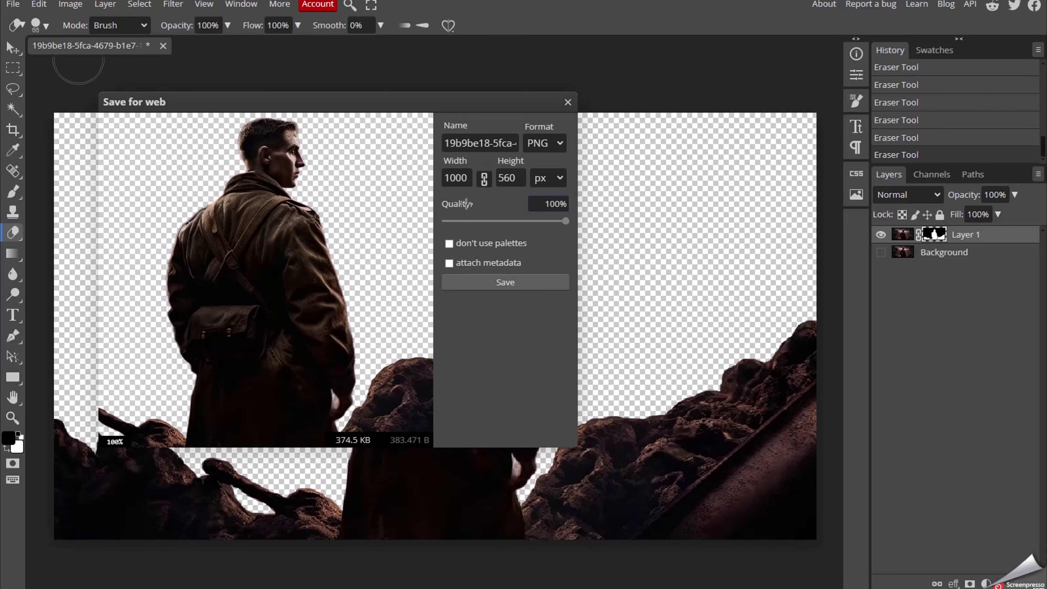
pyautogui.click(508, 288)
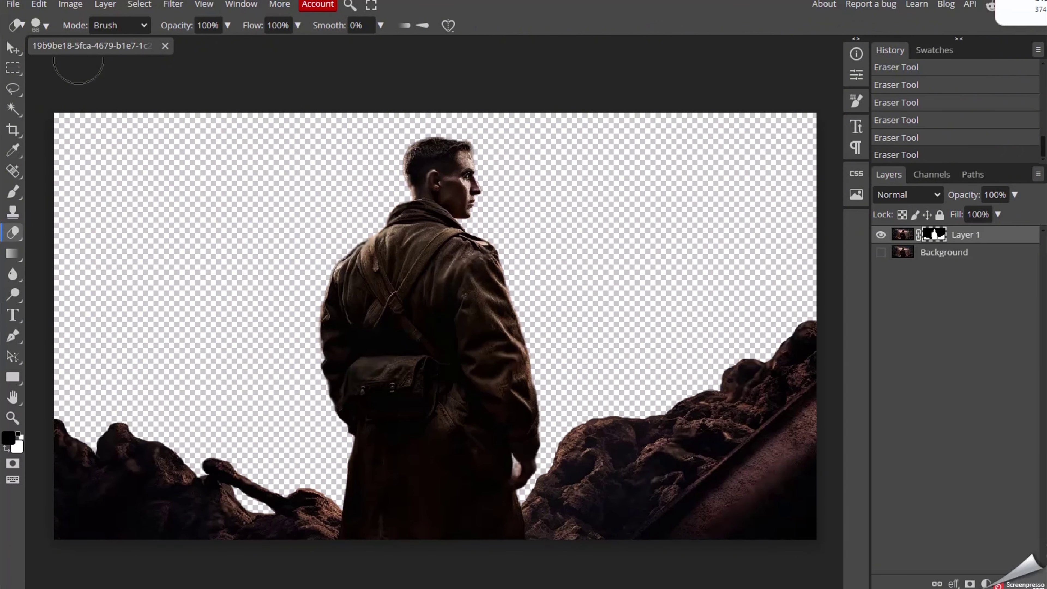
# Step: Hide Layer 1, show the Background layer and duplicate it
pyautogui.click(884, 237)
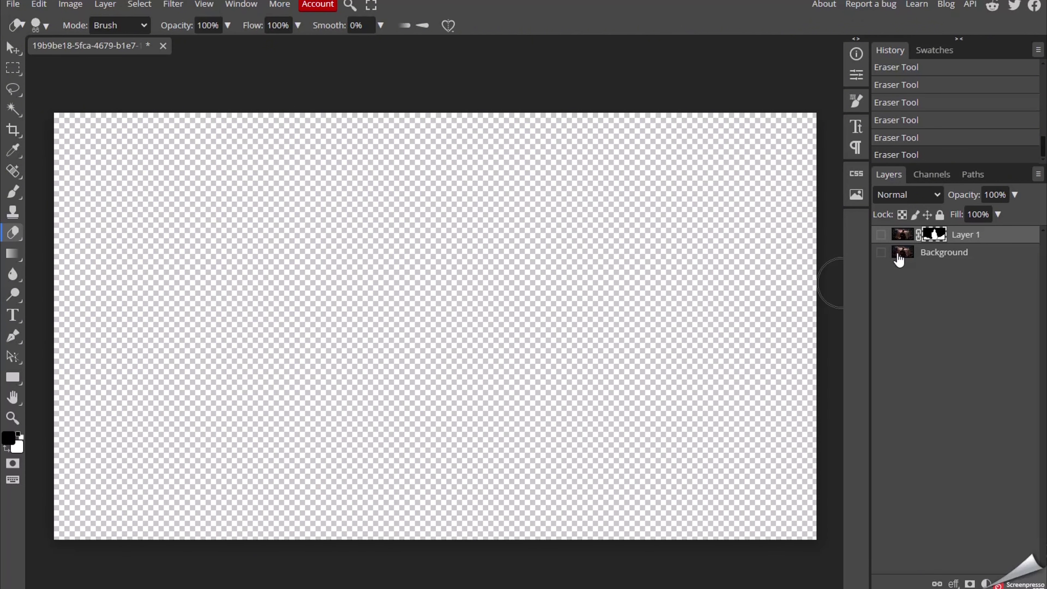
pyautogui.click(903, 256)
pyautogui.click(885, 254)
pyautogui.rightClick(925, 259)
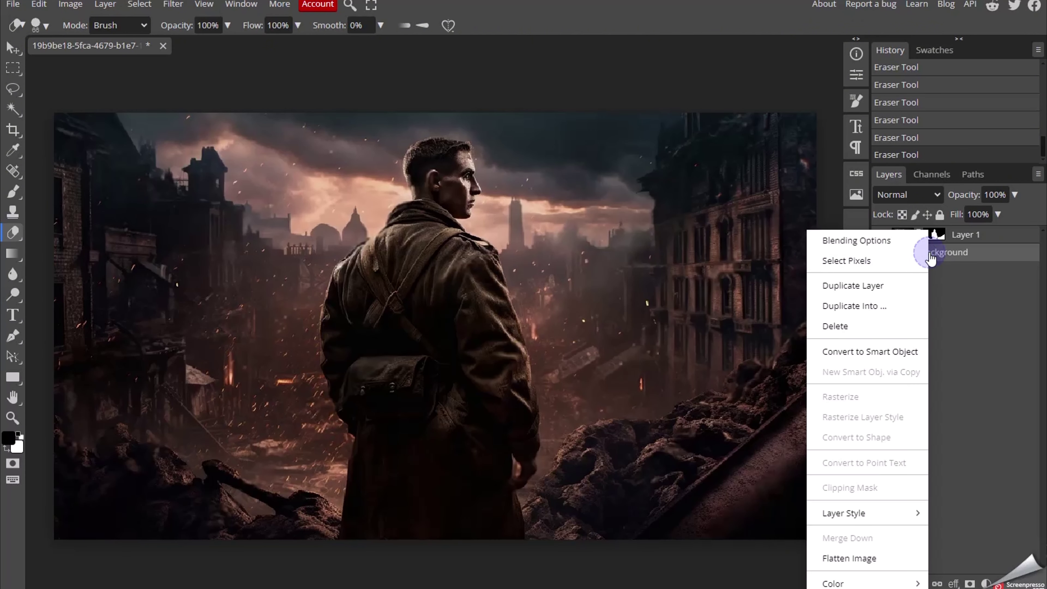
pyautogui.click(868, 296)
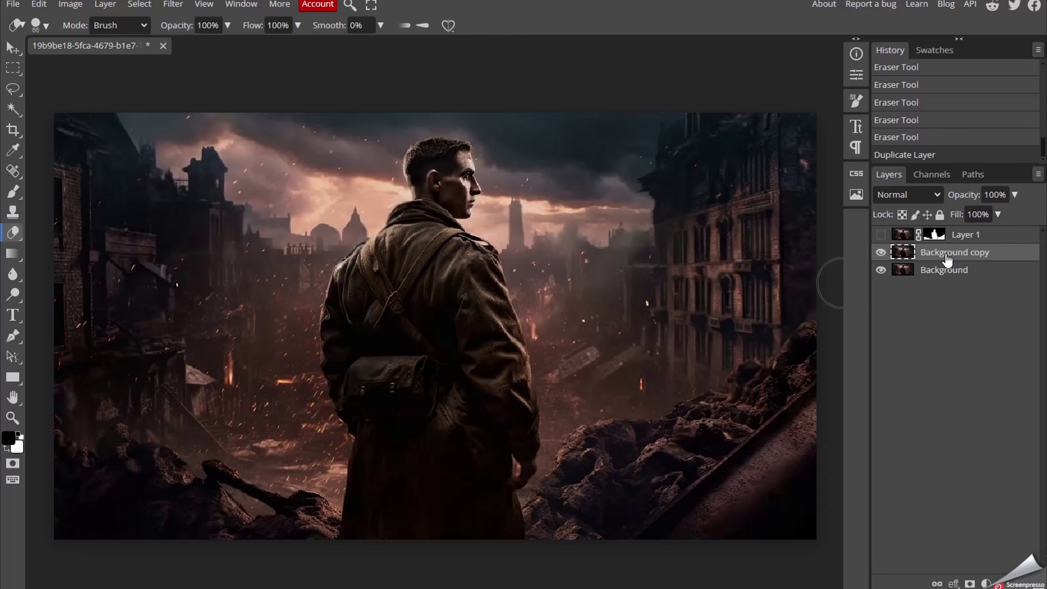
# Step: Lasso a loose selection around the soldier and both rubble piles on the Background copy layer, extending past the image's lower edge
pyautogui.click(13, 90)
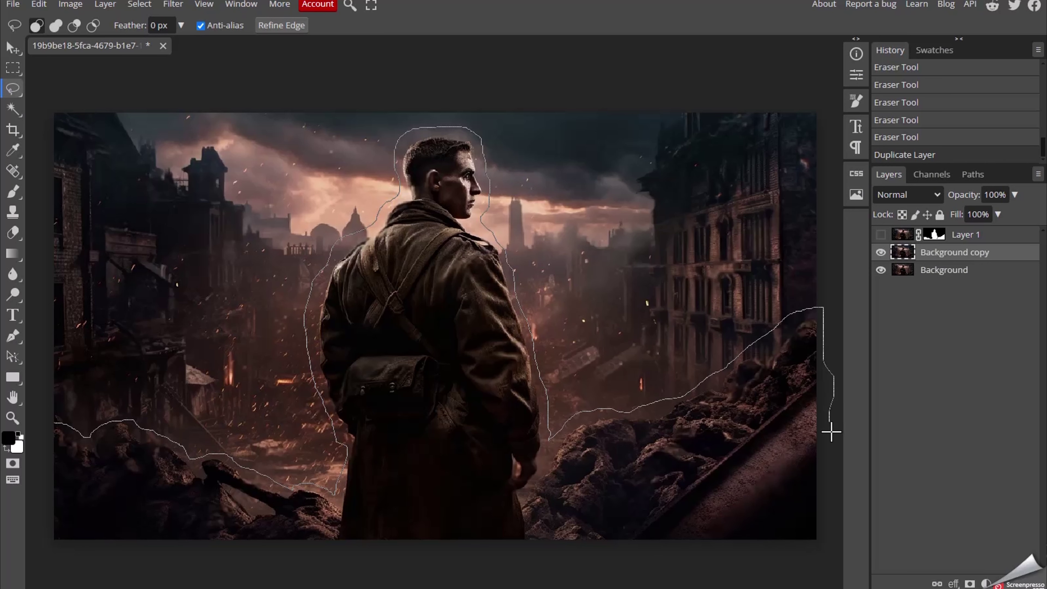
pyautogui.moveTo(831, 432)
pyautogui.mouseDown()
pyautogui.moveTo(827, 542)
pyautogui.moveTo(548, 568)
pyautogui.moveTo(49, 552)
pyautogui.mouseUp()
pyautogui.moveTo(52, 419); pyautogui.dragTo(52, 421)
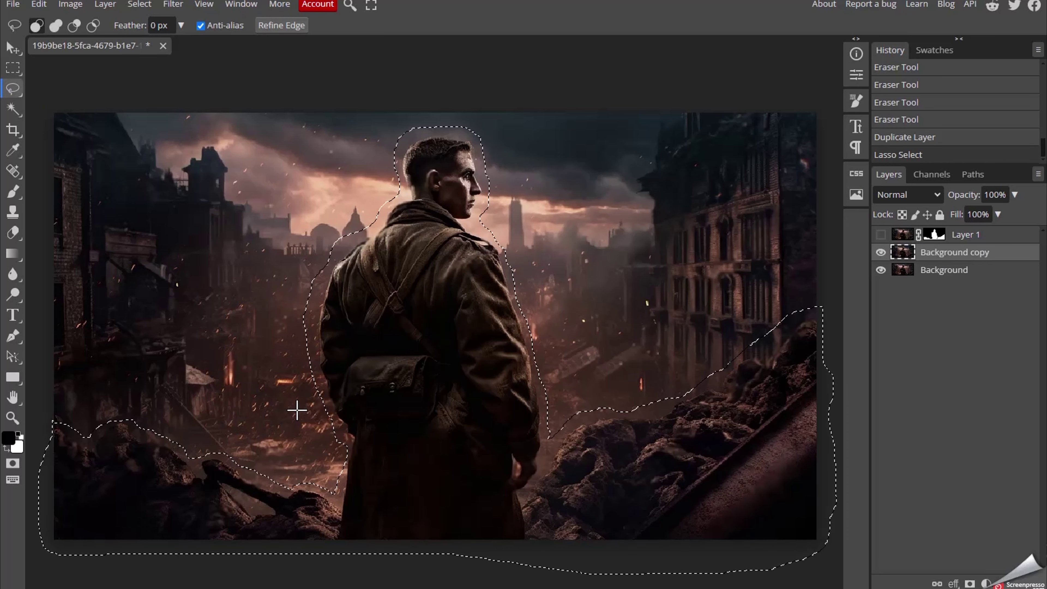
# Step: Fill the selected soldier and rubble area with Content Aware at Normal mode and 100% opacity, and deselect
pyautogui.click(45, 5)
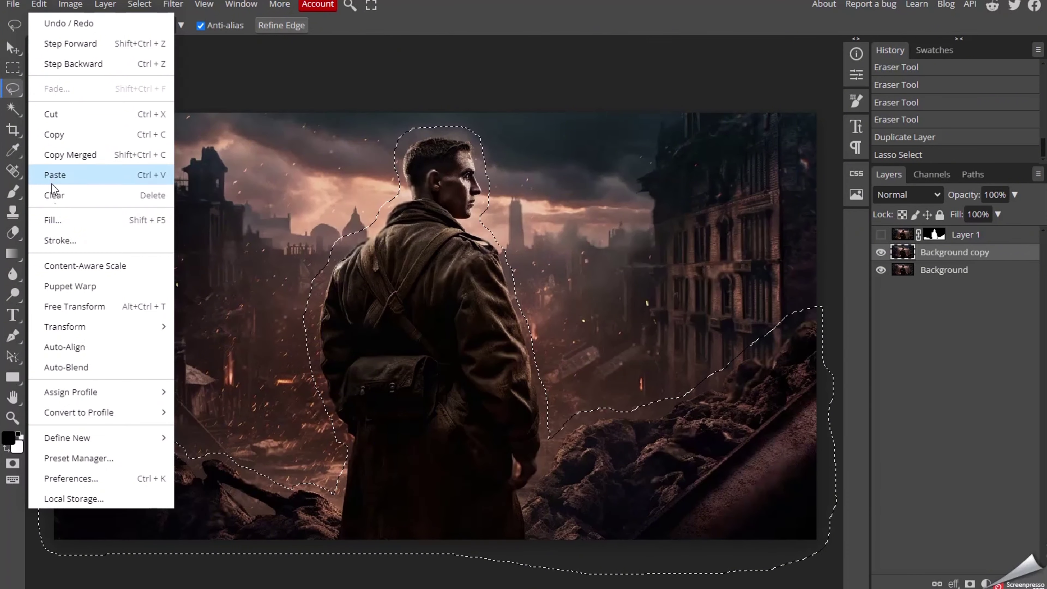
pyautogui.click(77, 228)
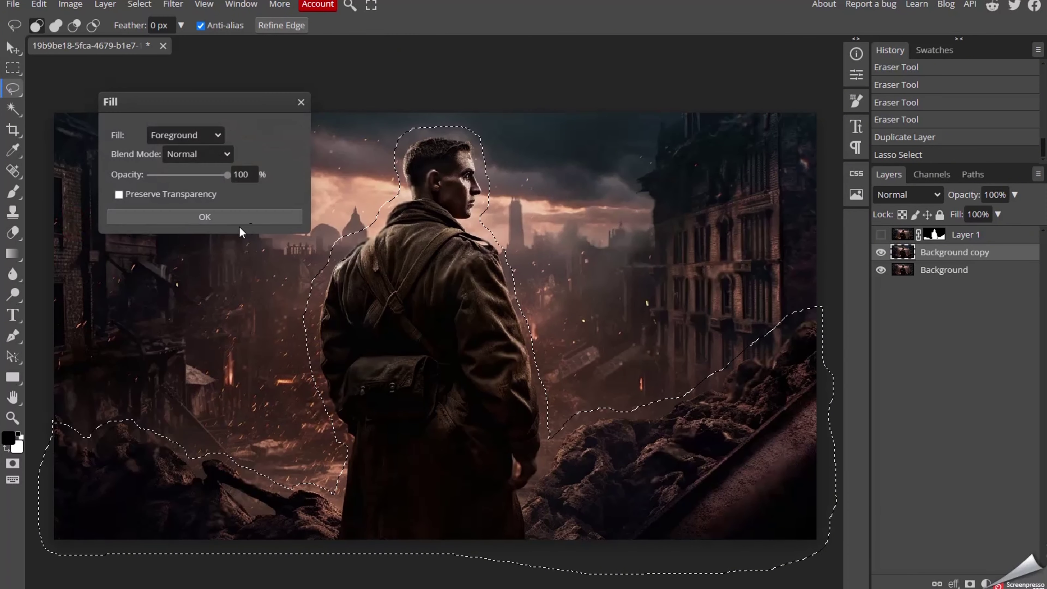
pyautogui.click(204, 137)
pyautogui.click(176, 245)
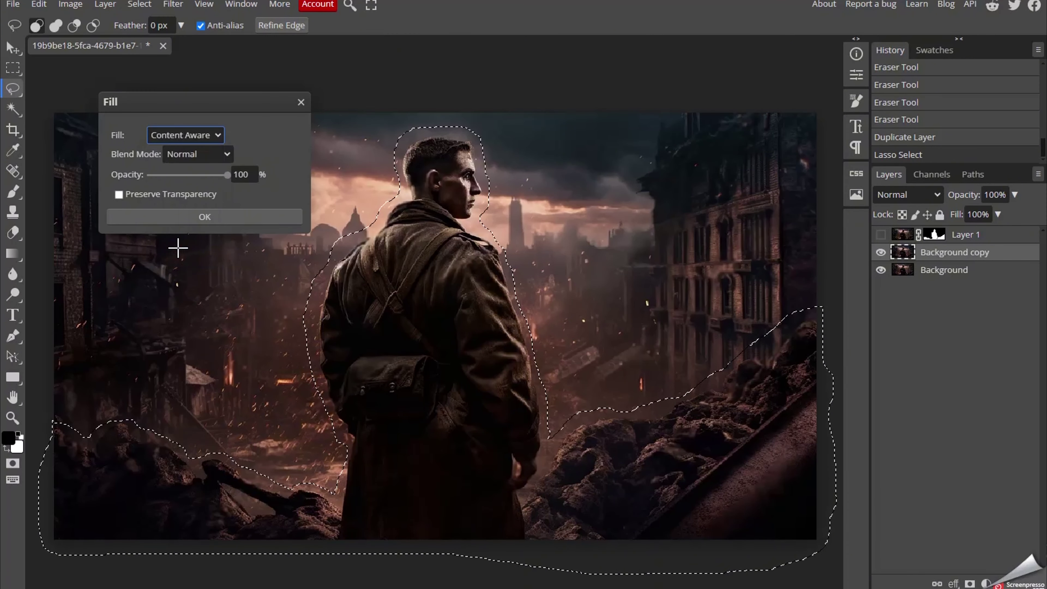
pyautogui.click(205, 217)
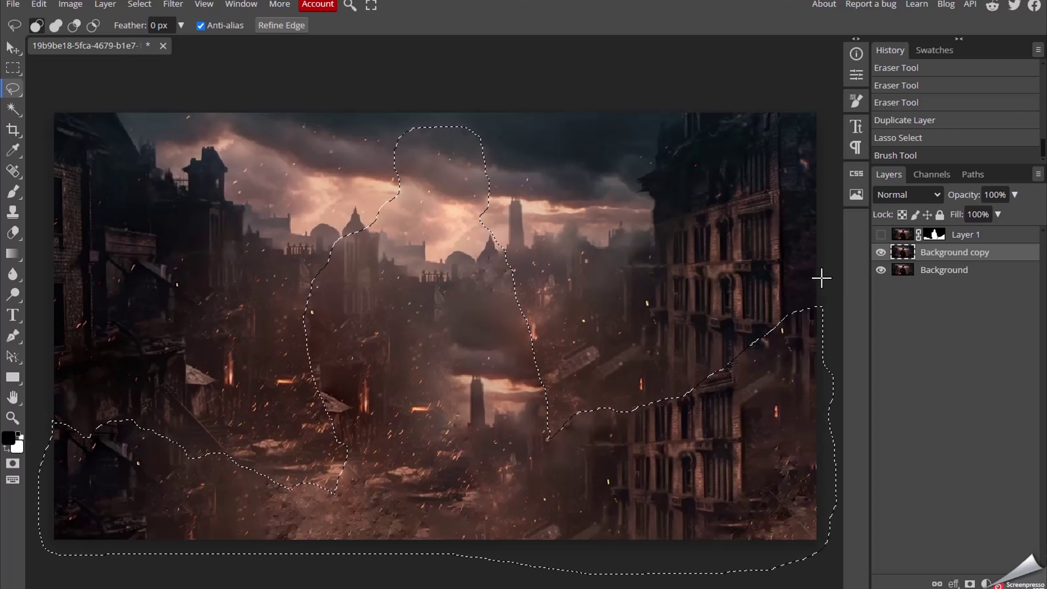
pyautogui.click(20, 71)
pyautogui.click(150, 345)
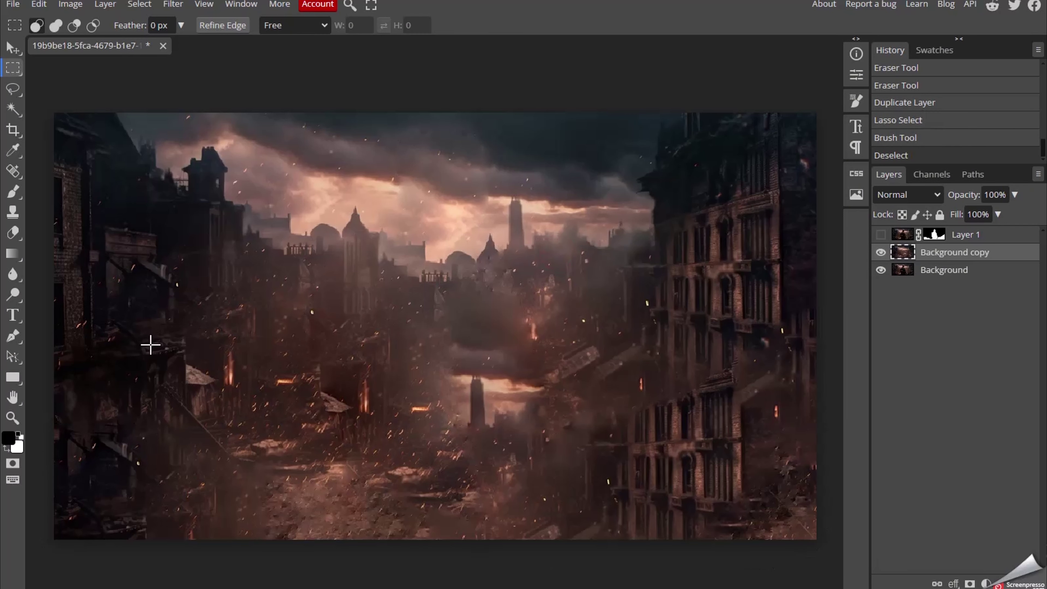
# Step: Export the content-aware-filled background image as a JPG
pyautogui.click(880, 252)
pyautogui.click(12, 4)
pyautogui.moveTo(38, 194)
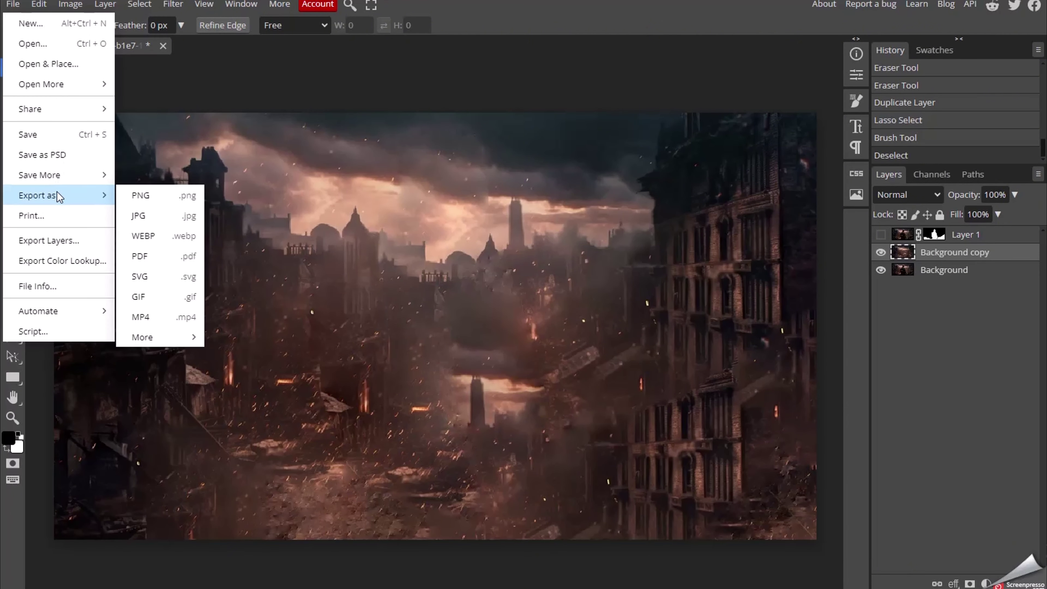
pyautogui.click(141, 213)
pyautogui.click(531, 267)
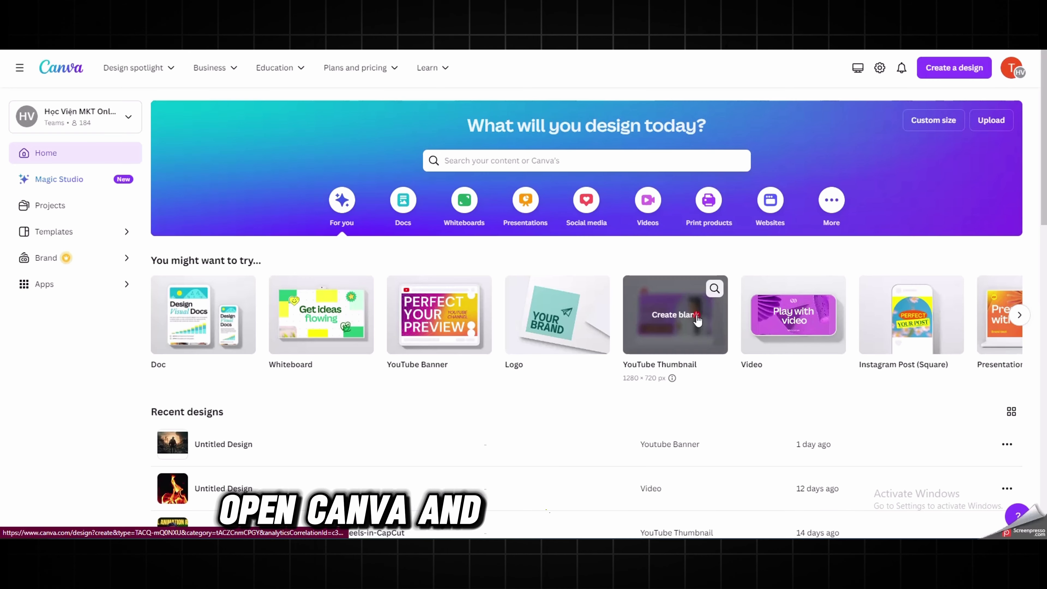
# Step: In Canva, create a blank YouTube Thumbnail design, upload the soldier image and enlarge it to fill the page
pyautogui.click(673, 311)
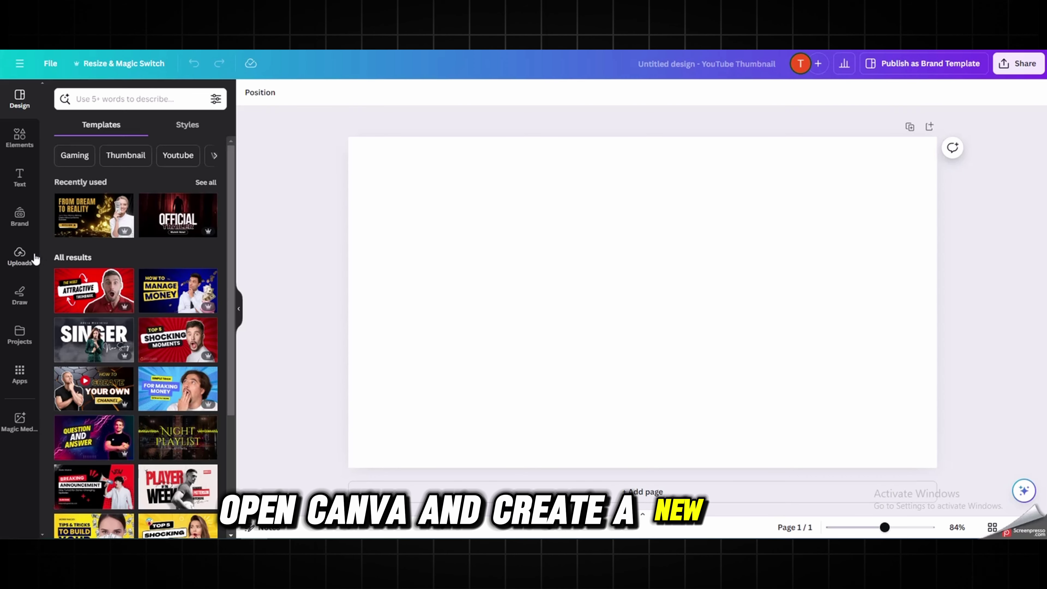
pyautogui.click(29, 259)
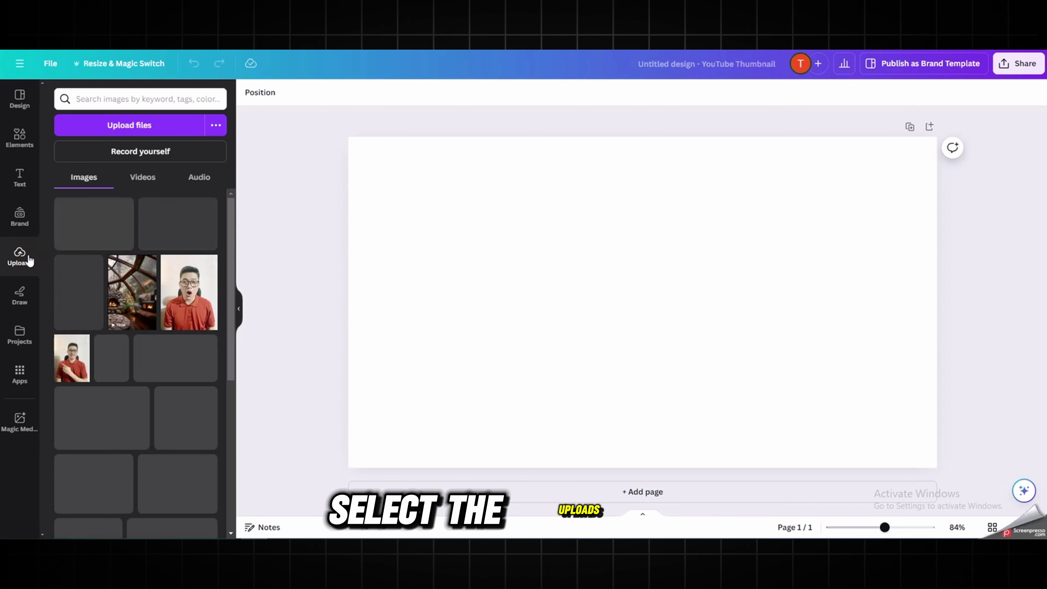
pyautogui.click(140, 125)
pyautogui.click(465, 342)
pyautogui.click(97, 220)
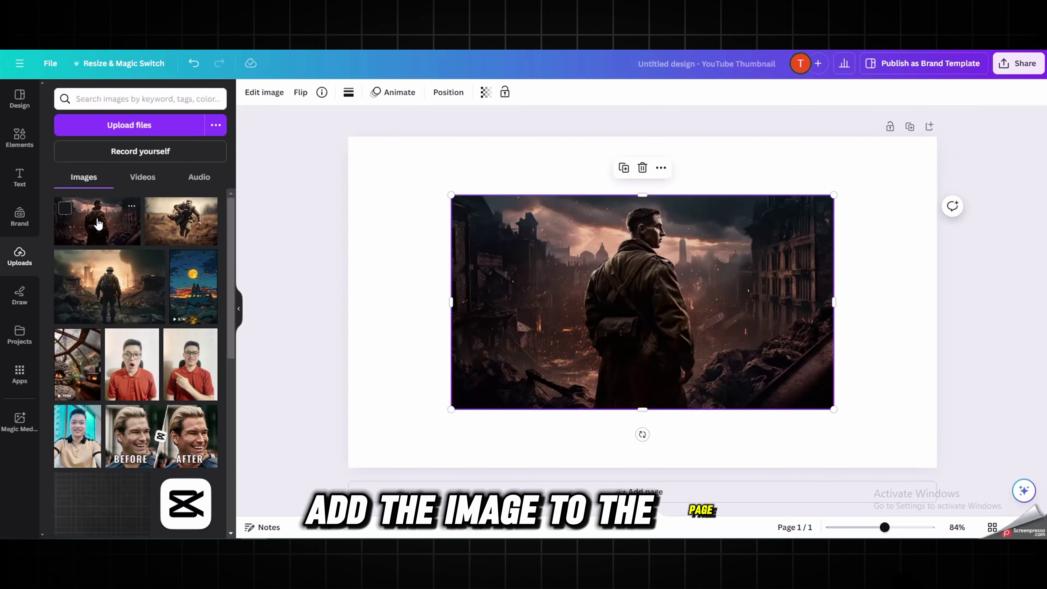
pyautogui.moveTo(833, 409); pyautogui.dragTo(936, 466)
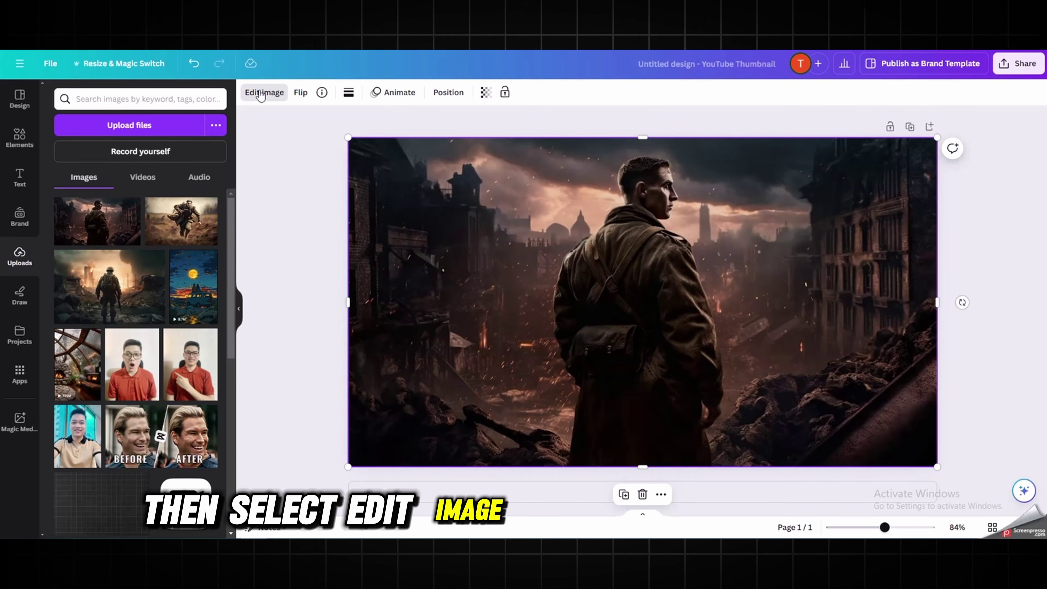
# Step: Start Magic Grab on the image and select the soldier, both rubble piles and the dark beam in the lower right corner of the picture
pyautogui.click(260, 93)
pyautogui.click(203, 171)
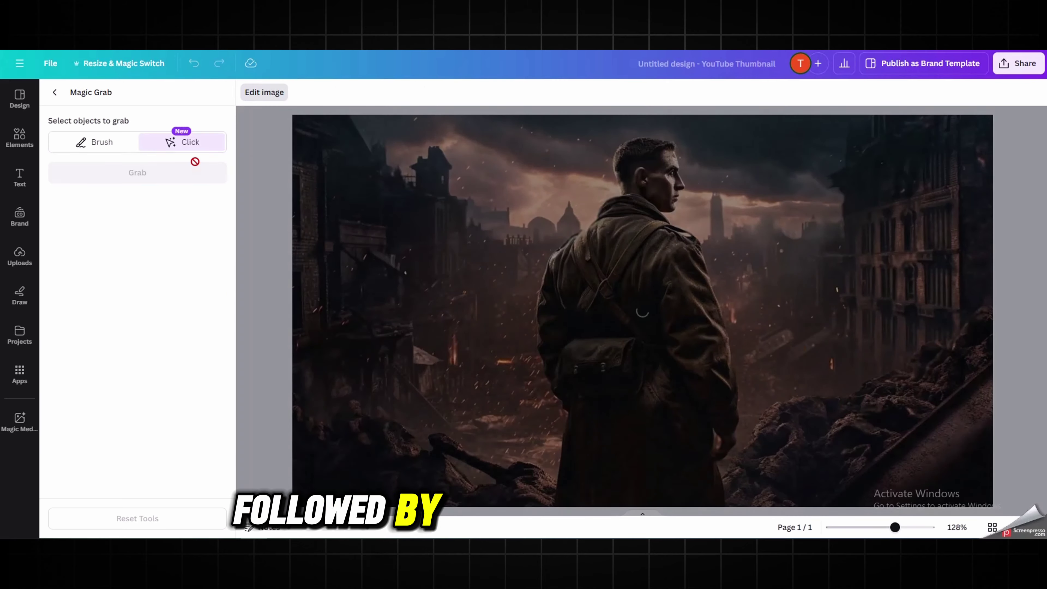
pyautogui.click(634, 321)
pyautogui.click(767, 489)
pyautogui.click(417, 463)
pyautogui.click(650, 470)
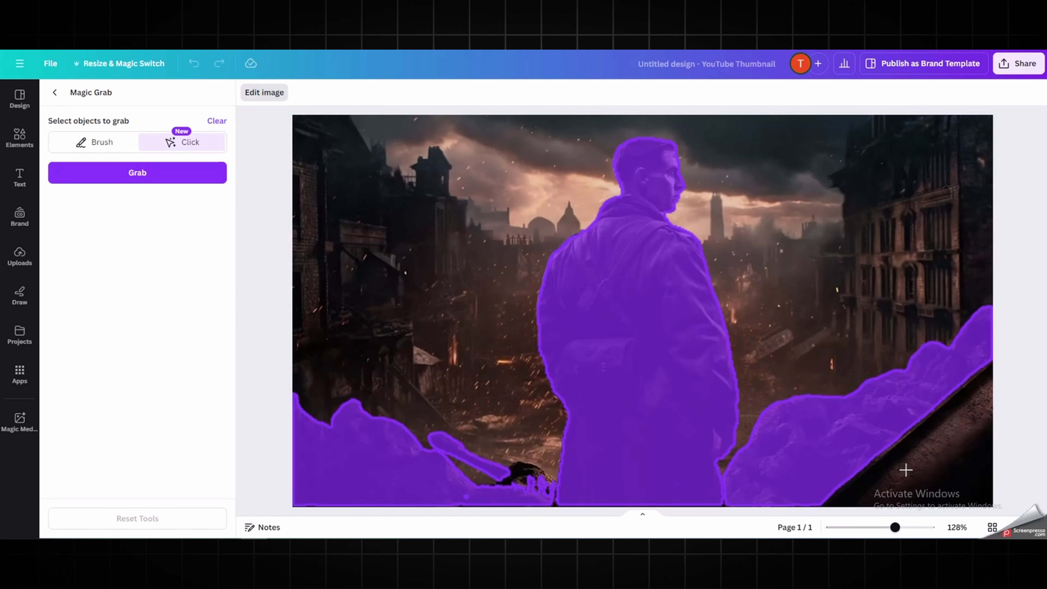
pyautogui.click(905, 470)
pyautogui.click(593, 469)
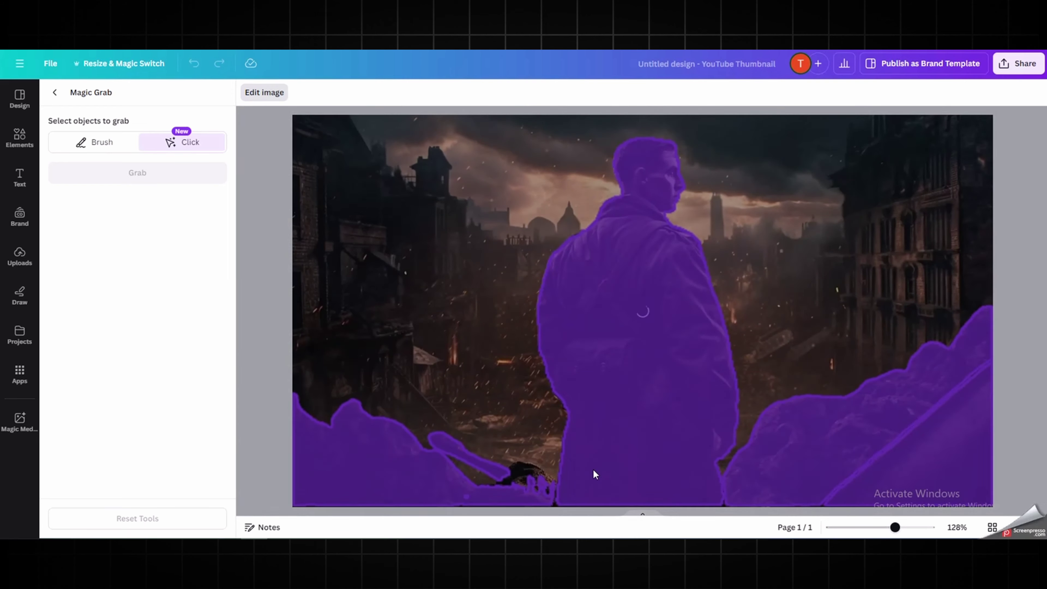
# Step: Brush over the gaps along the selection's lower edge, reduce the brush size to 8, and grab the selected objects
pyautogui.click(95, 141)
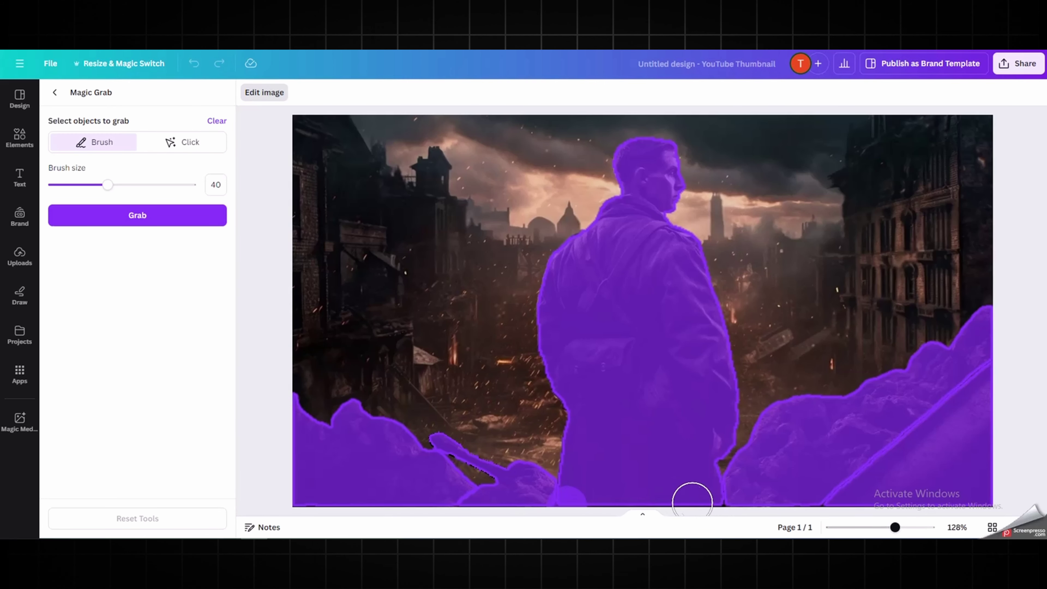
pyautogui.moveTo(801, 507); pyautogui.dragTo(894, 458)
pyautogui.moveTo(107, 184); pyautogui.dragTo(74, 186)
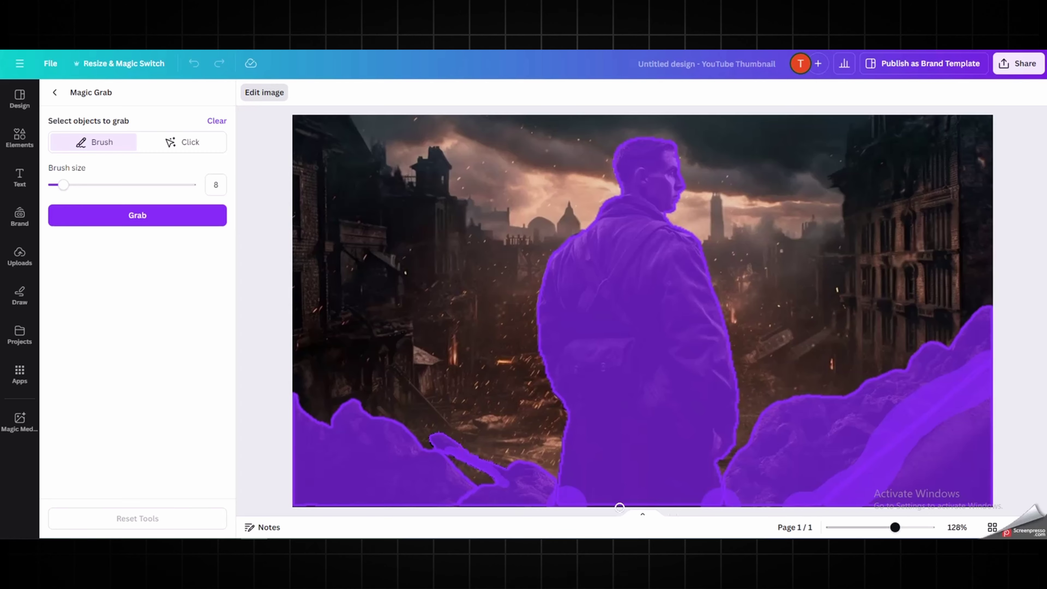
pyautogui.click(140, 216)
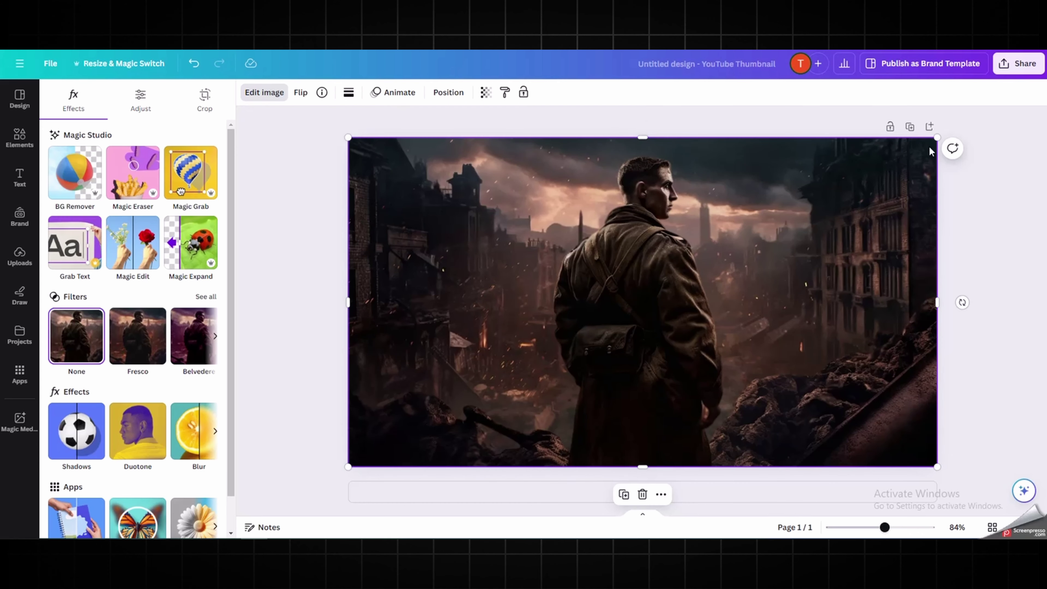
# Step: Add a second page and move the grabbed soldier and rubble cutout onto it, aligned with the page
pyautogui.click(929, 126)
pyautogui.moveTo(677, 236); pyautogui.dragTo(653, 516)
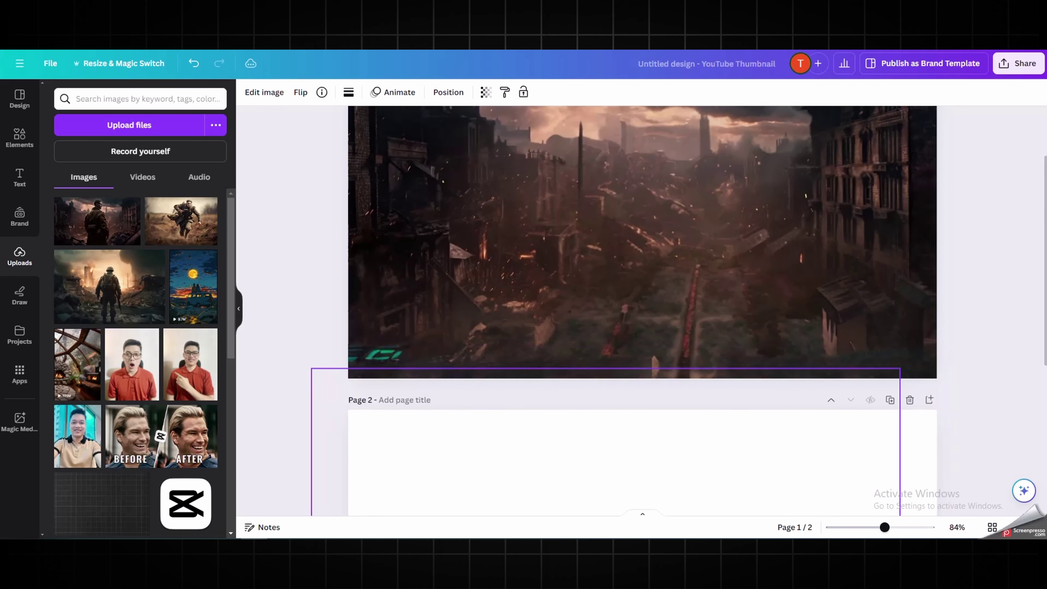
pyautogui.scroll(-3, 658, 300)
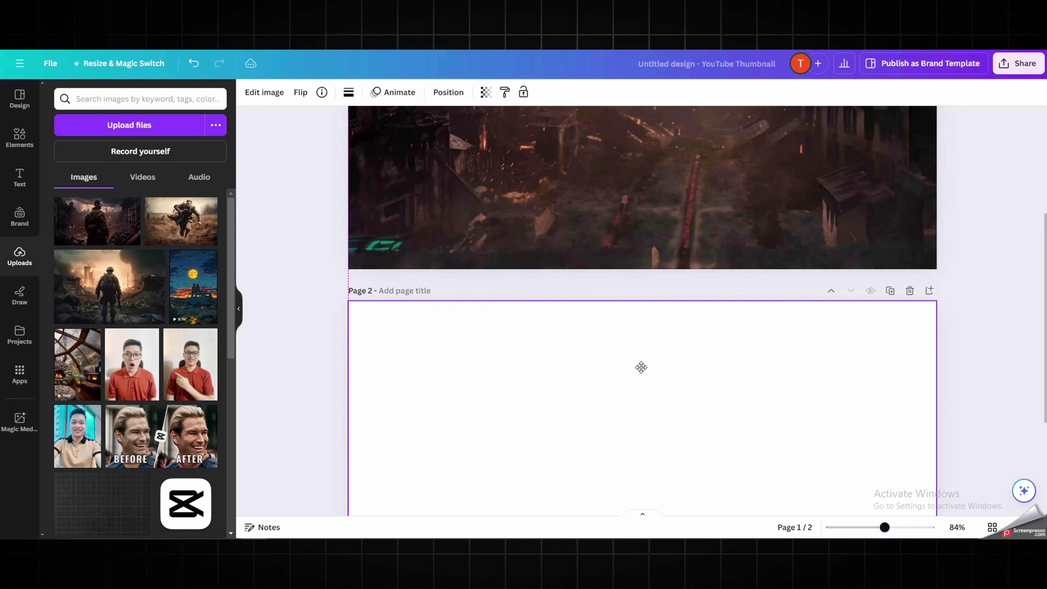
pyautogui.scroll(-4, 775, 391)
pyautogui.scroll(8, 779, 383)
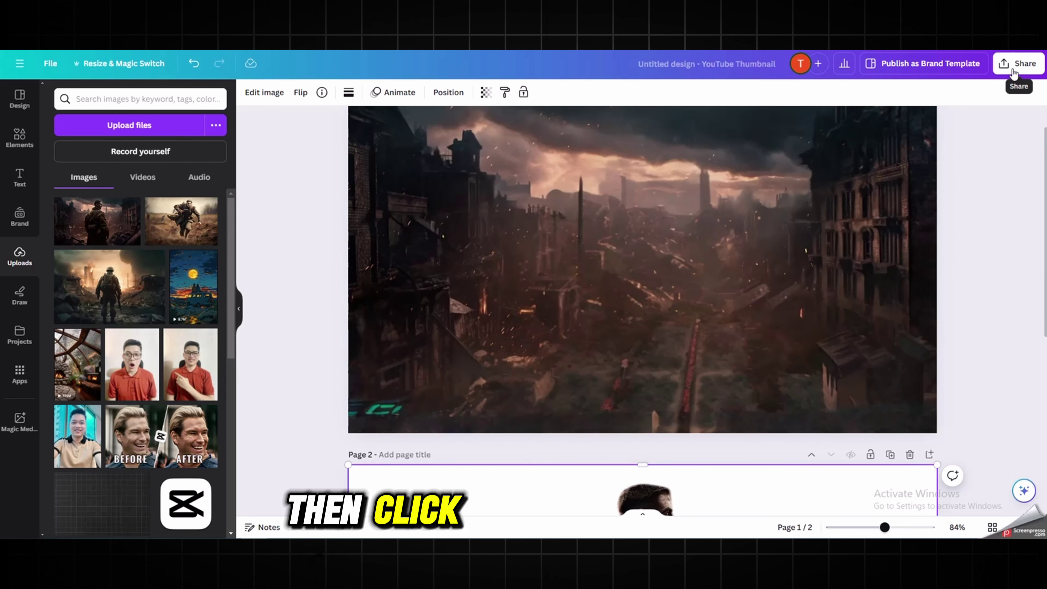
# Step: Download both pages as 1280 × 720 px PNG files with a transparent background
pyautogui.click(1013, 69)
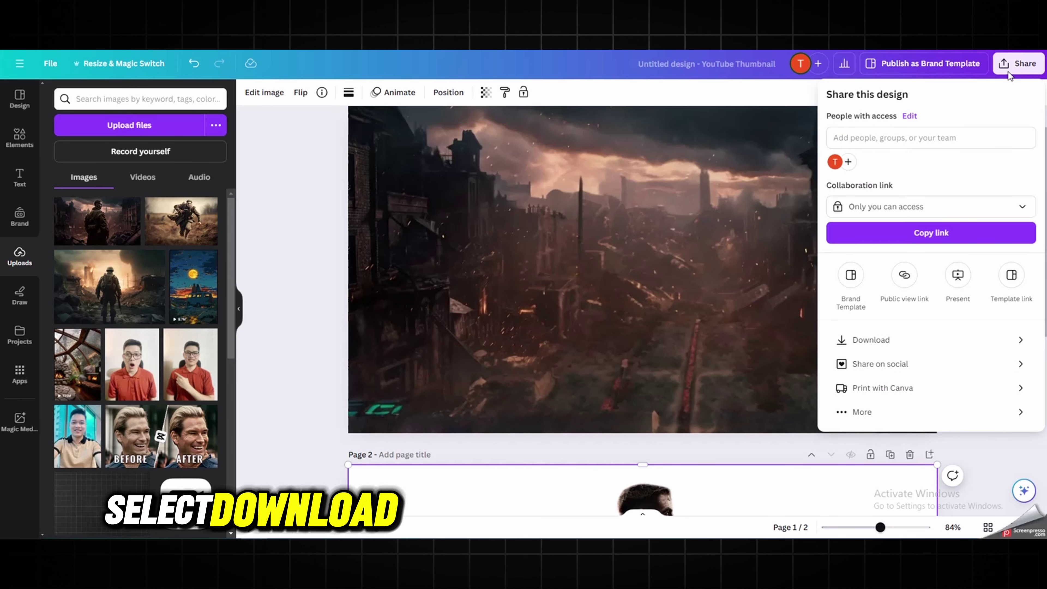
pyautogui.click(880, 345)
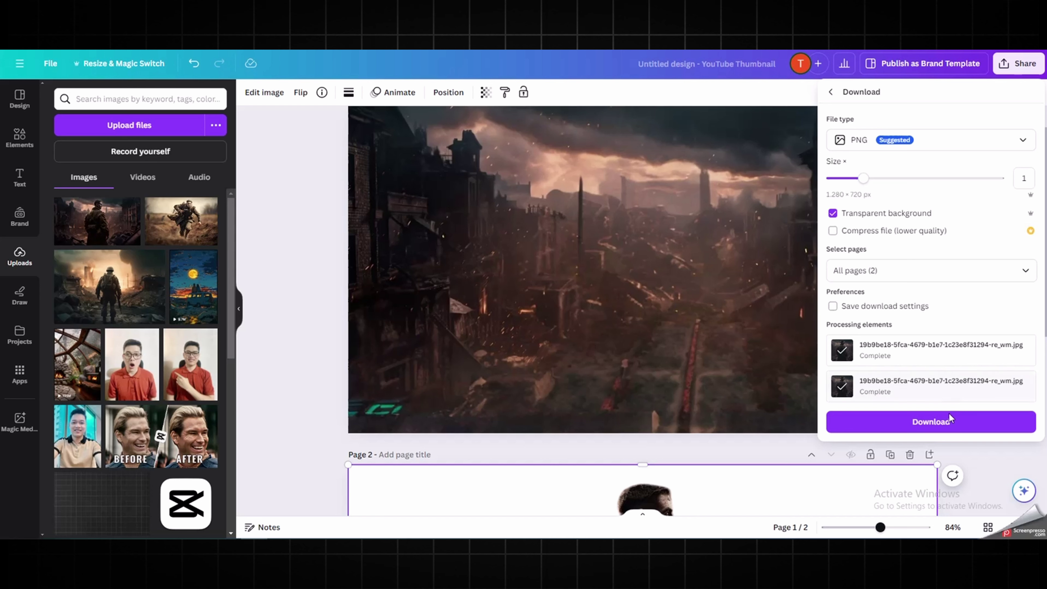
pyautogui.click(941, 425)
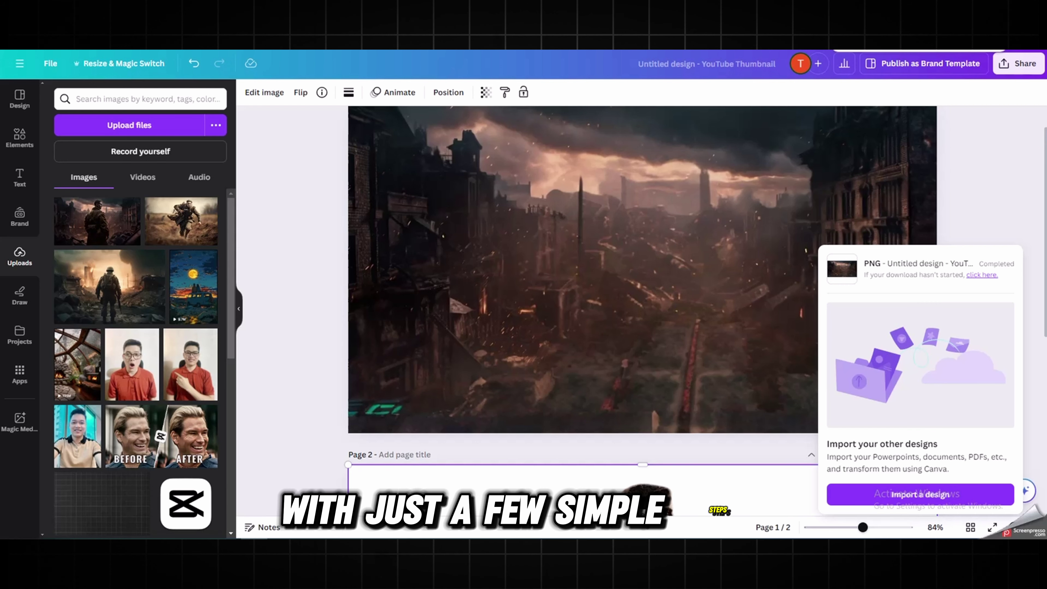
# Step: Switch to CapCut, create a new project and import background.png and soldiers.png
pyautogui.click(264, 91)
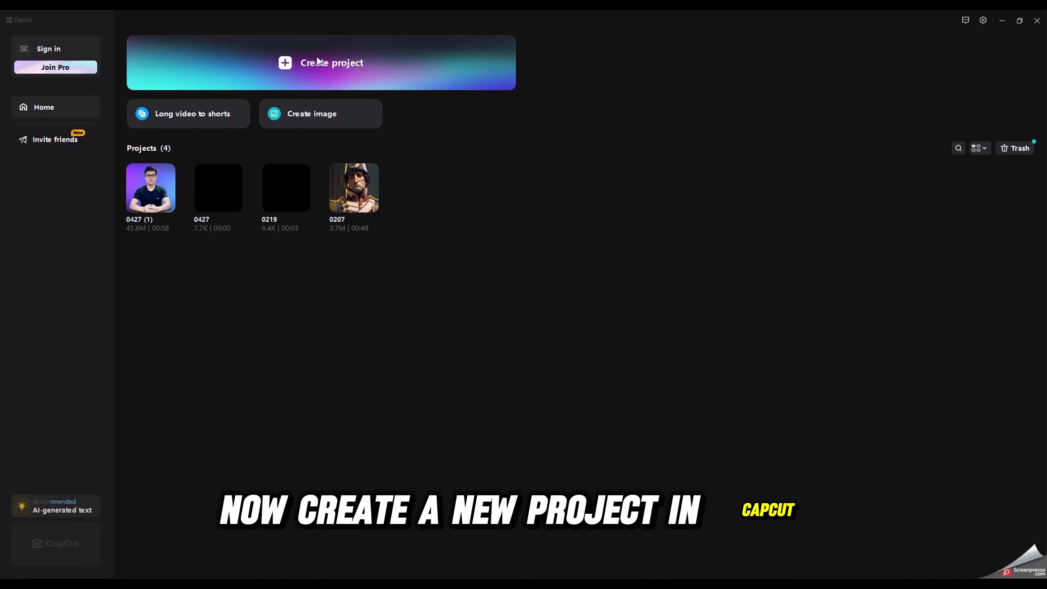
pyautogui.click(306, 62)
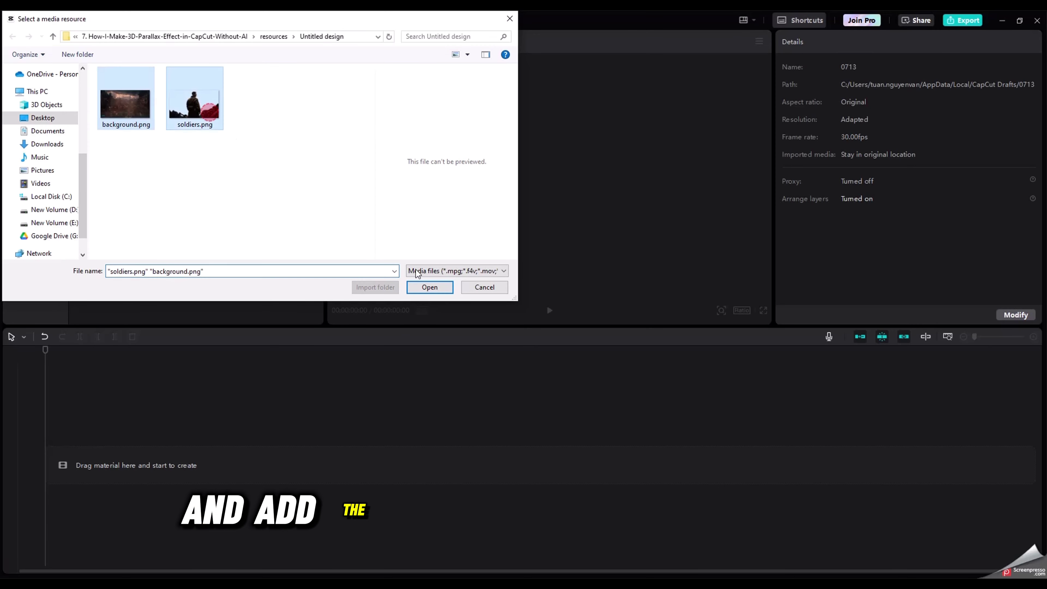
pyautogui.click(429, 287)
# Step: Place background.png on the main track and soldiers.png on the track above it, both starting at 00:00
pyautogui.click(134, 149)
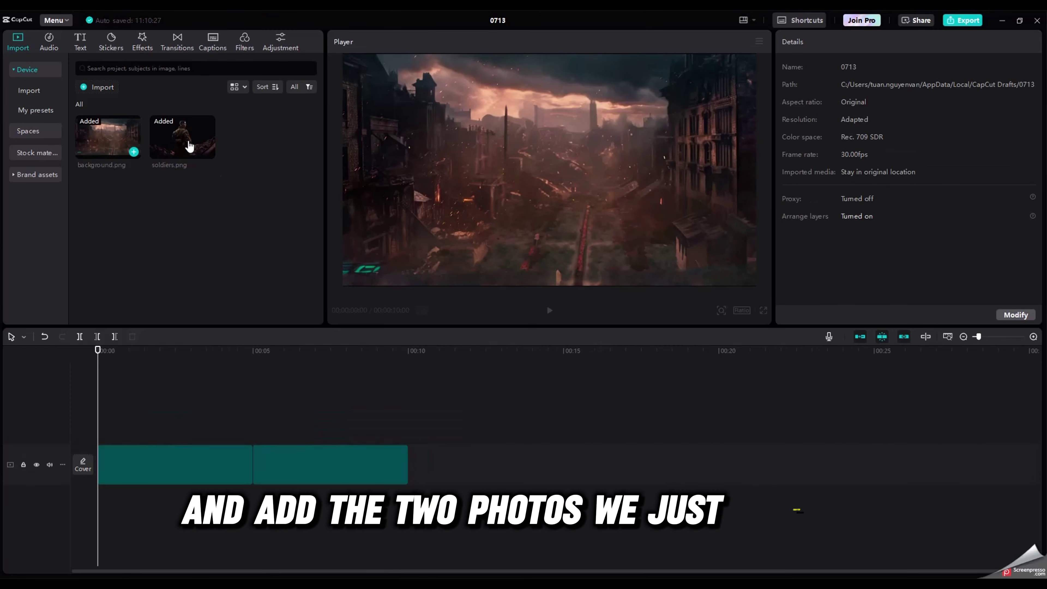
pyautogui.moveTo(343, 455); pyautogui.dragTo(210, 420)
pyautogui.click(948, 336)
# Step: Set the background.png clip's scale to 115% with transform keyframes at the start of the clip
pyautogui.click(227, 459)
pyautogui.click(992, 125)
pyautogui.write('115')
pyautogui.press('Return')
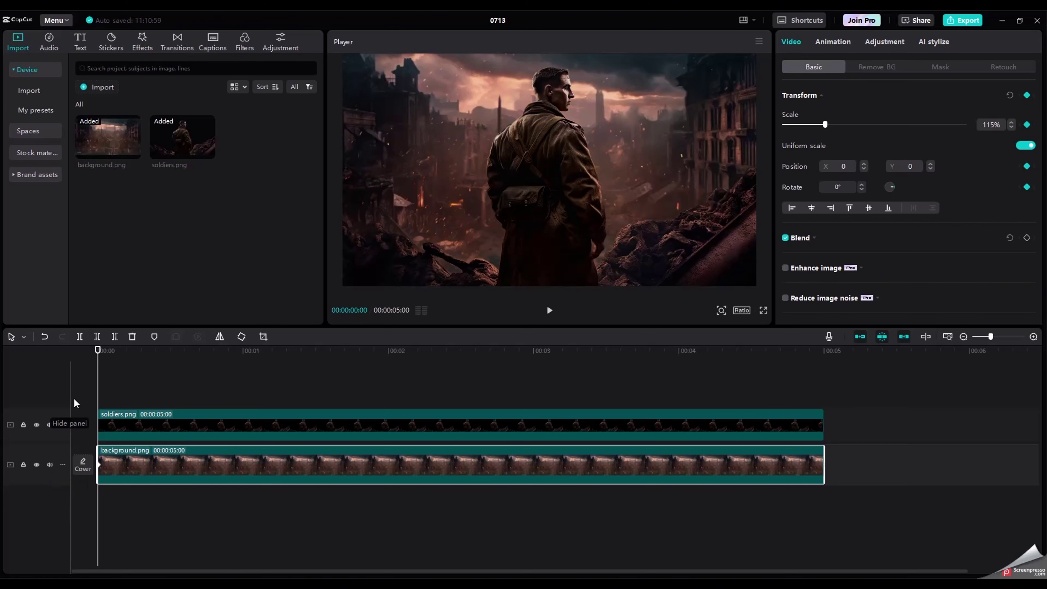
# Step: Add transform keyframes at the end of the background.png clip, at 5 seconds, with the scale set to 100%
pyautogui.moveTo(100, 383); pyautogui.dragTo(823, 351)
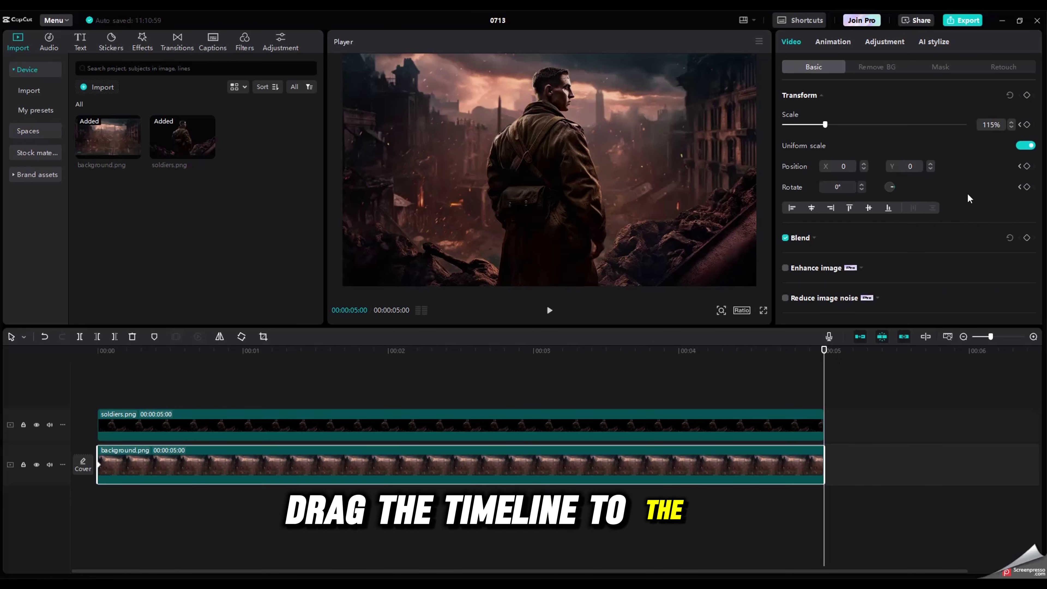
pyautogui.click(1026, 124)
pyautogui.press('BackSpace')
pyautogui.press('BackSpace')
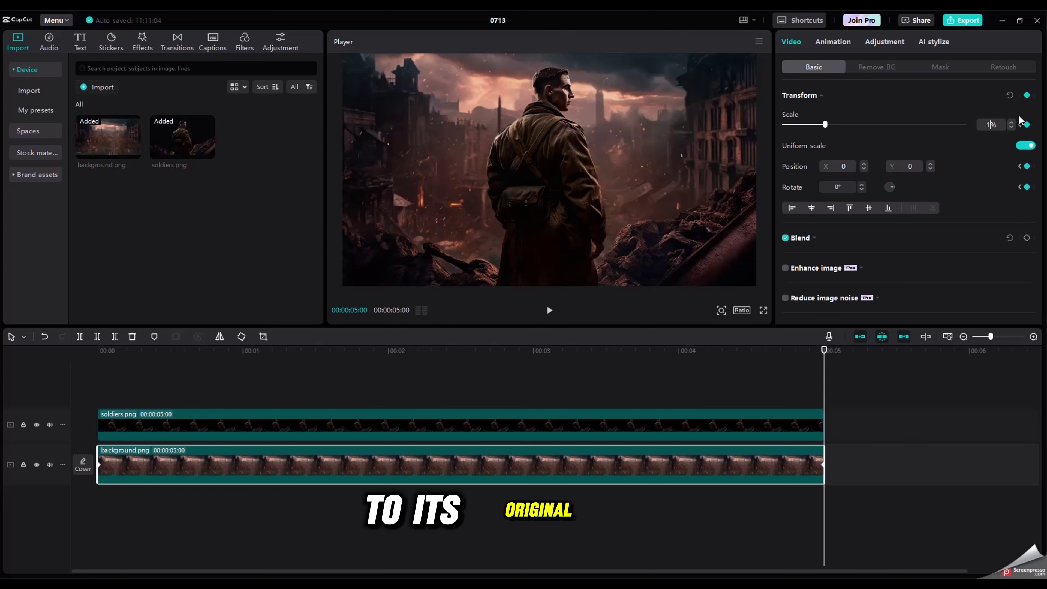
pyautogui.write('00')
pyautogui.press('Return')
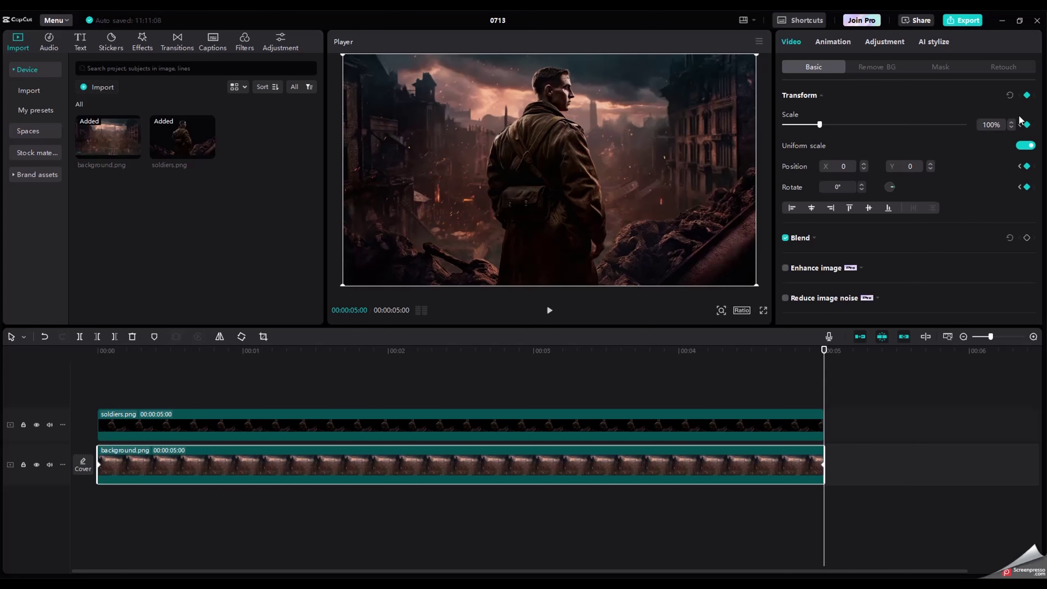
# Step: Keyframe the soldiers.png clip from 100% scale at its start to 110% at its end, and play the animation
pyautogui.moveTo(825, 374); pyautogui.dragTo(98, 367)
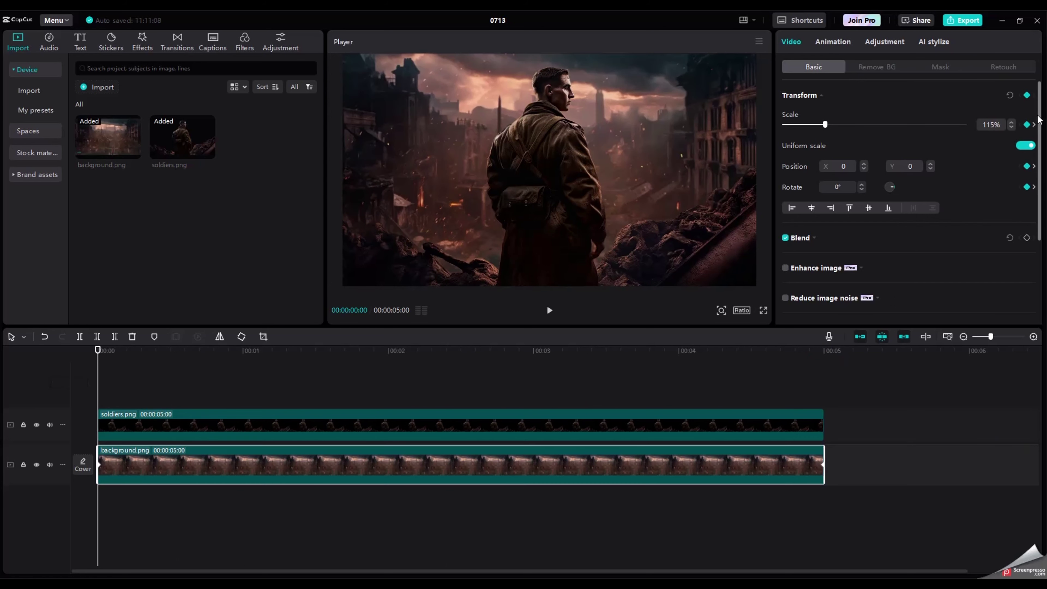
pyautogui.click(119, 435)
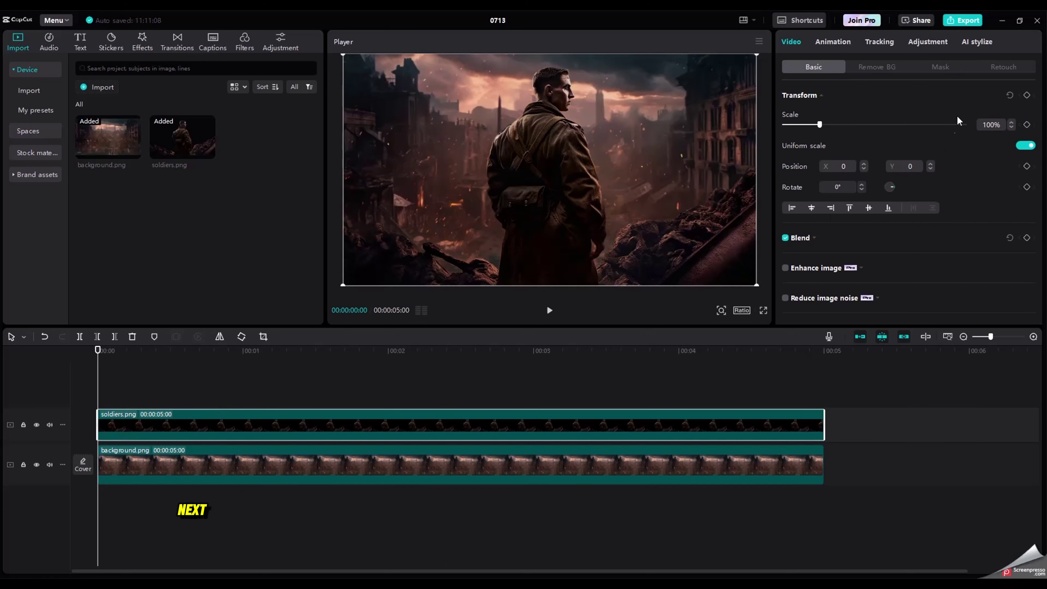
pyautogui.click(1026, 95)
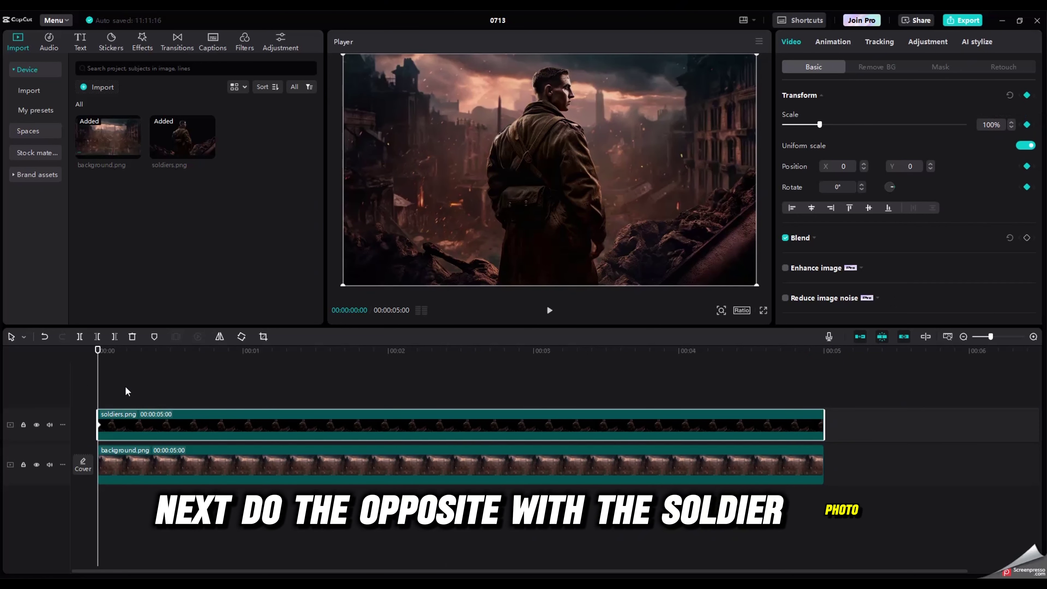
pyautogui.moveTo(101, 396); pyautogui.dragTo(823, 385)
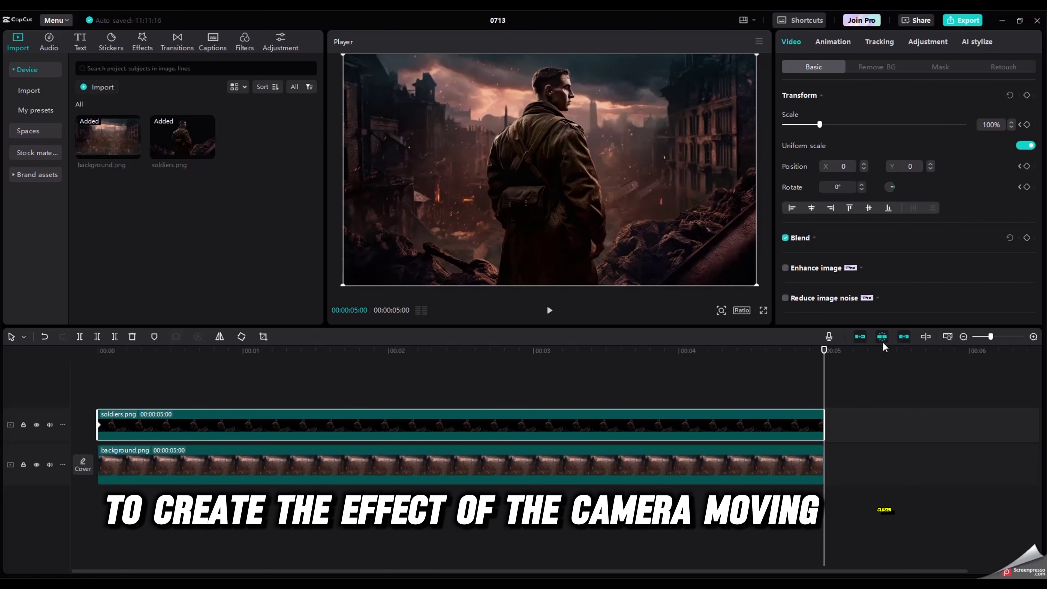
pyautogui.click(1027, 95)
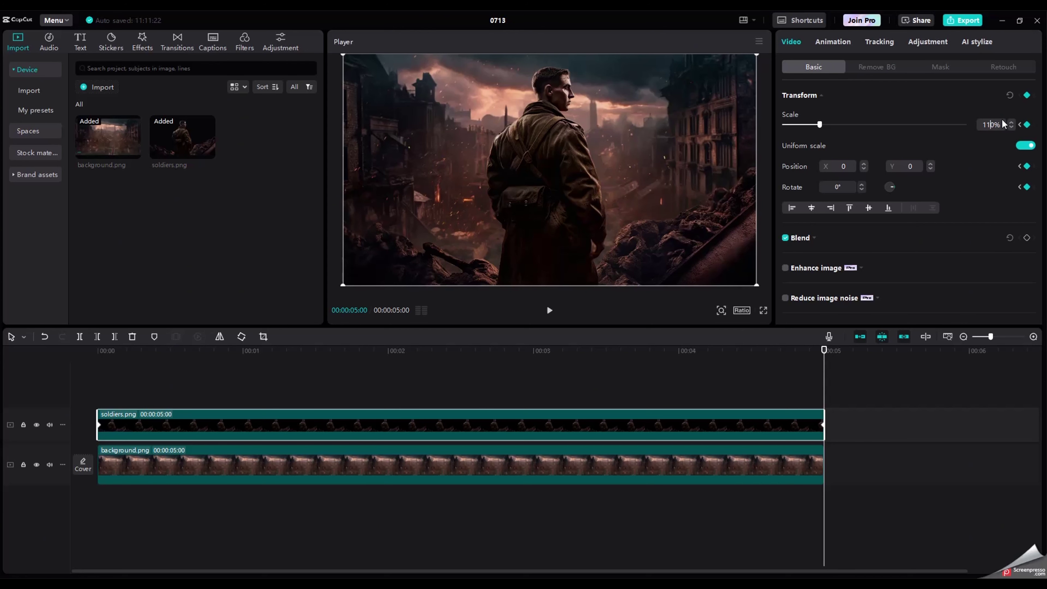
pyautogui.press('Return')
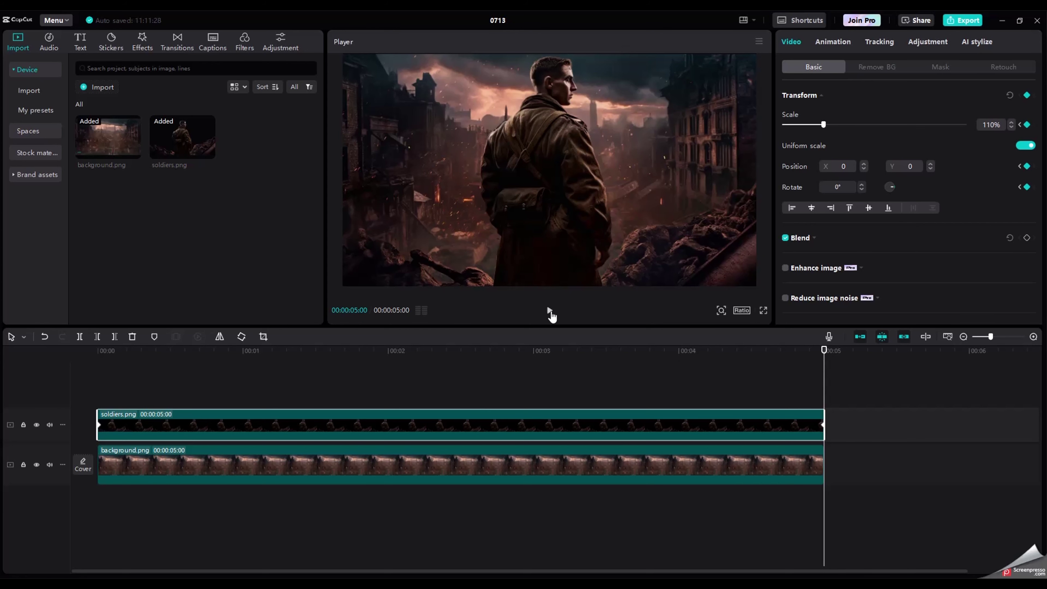
pyautogui.click(550, 314)
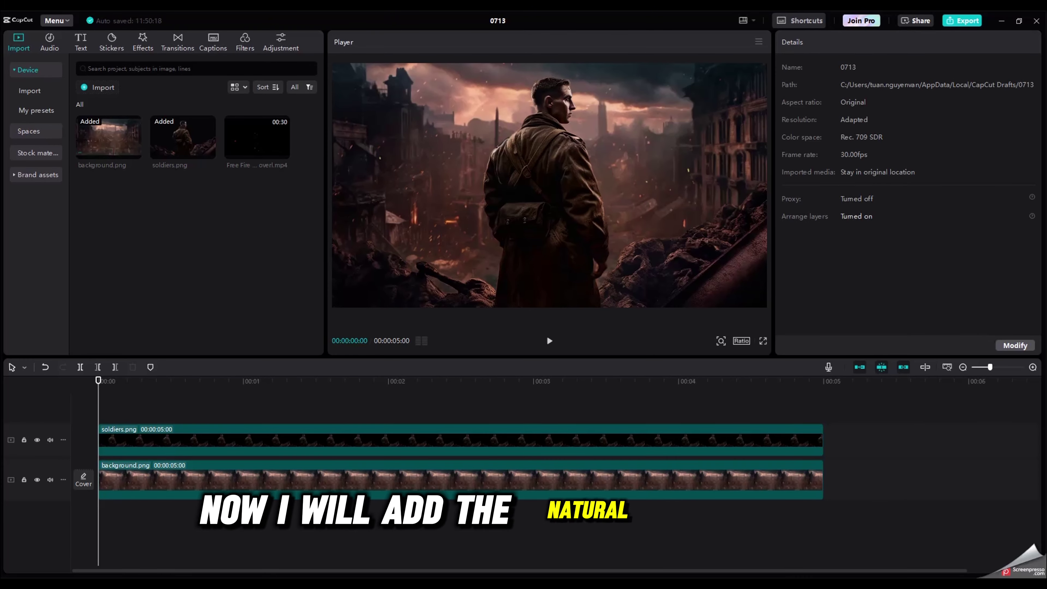
# Step: Add the Fire effect from the Nature category above both clips and extend it to the full 5 seconds
pyautogui.click(143, 41)
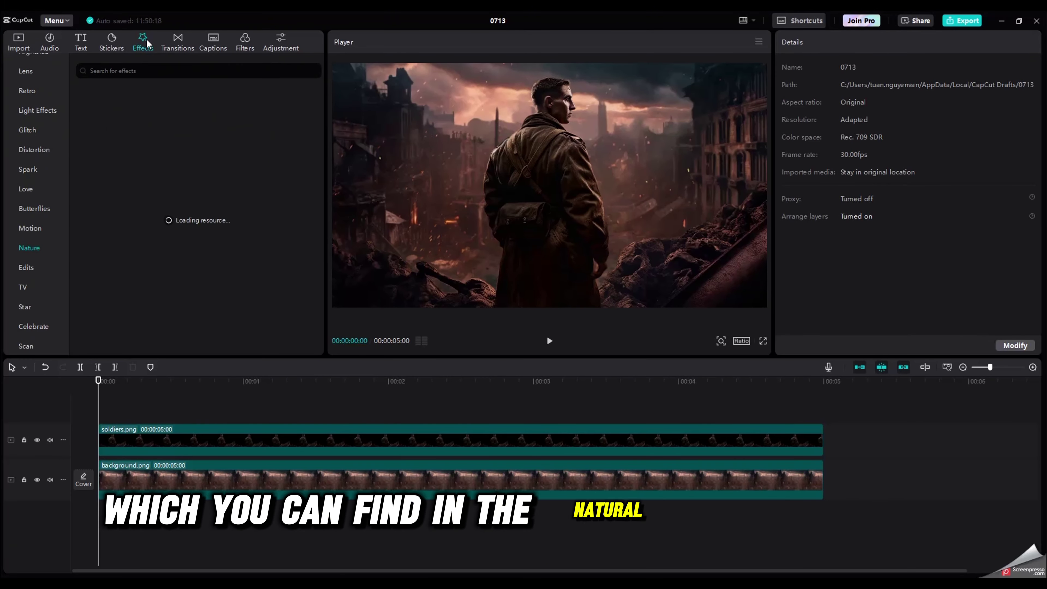
pyautogui.scroll(-4, 204, 226)
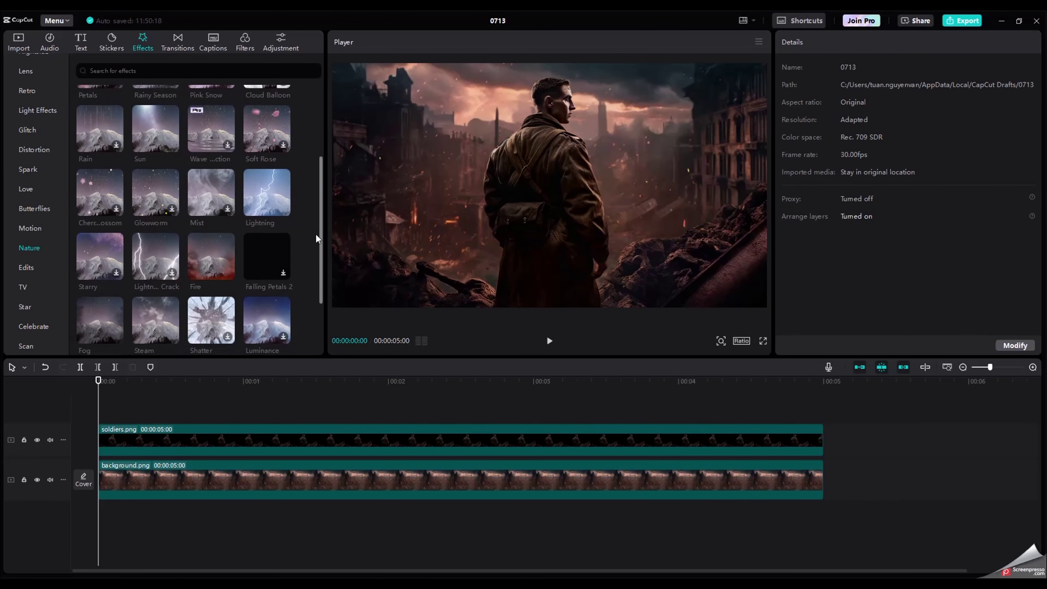
pyautogui.click(228, 238)
pyautogui.moveTo(533, 424); pyautogui.dragTo(807, 414)
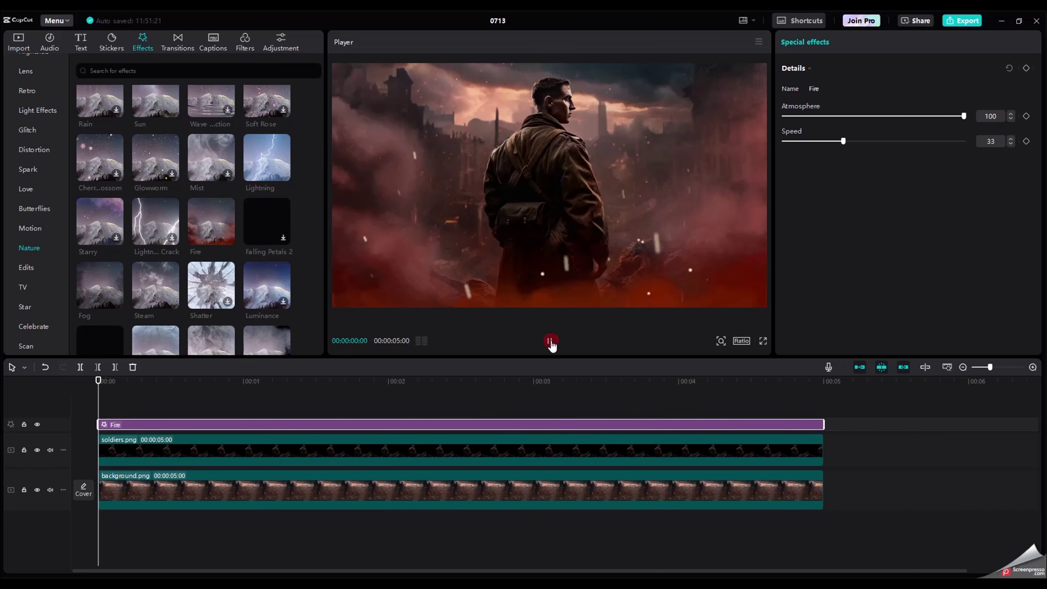
# Step: Move the Fire effect beneath the soldiers.png clip, set its Atmosphere to 50, and play the result
pyautogui.click(550, 341)
pyautogui.moveTo(278, 424); pyautogui.dragTo(276, 472)
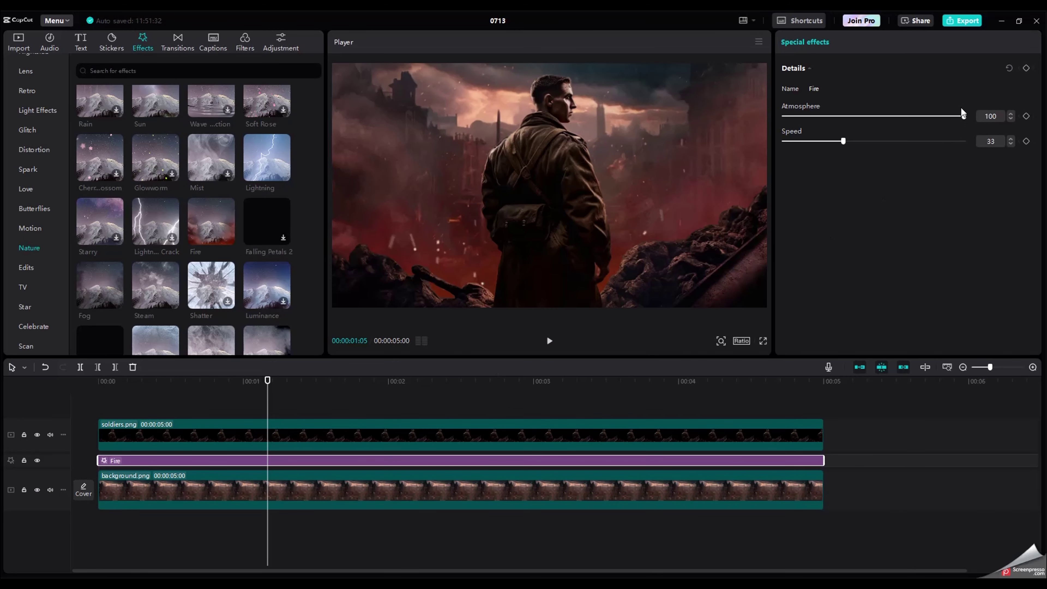
pyautogui.moveTo(962, 115); pyautogui.dragTo(863, 117)
pyautogui.click(549, 340)
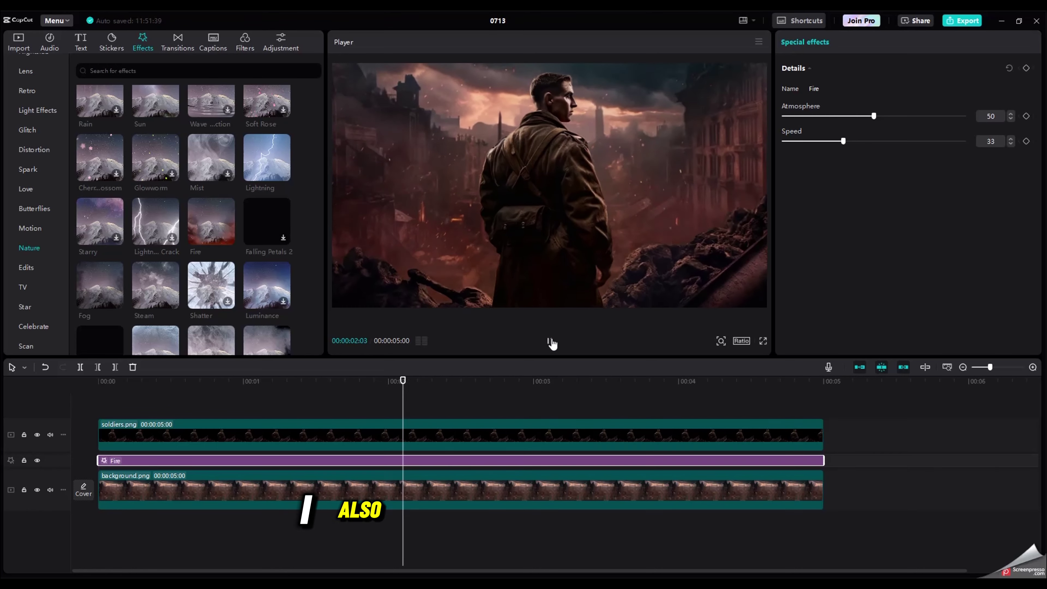
pyautogui.press('space')
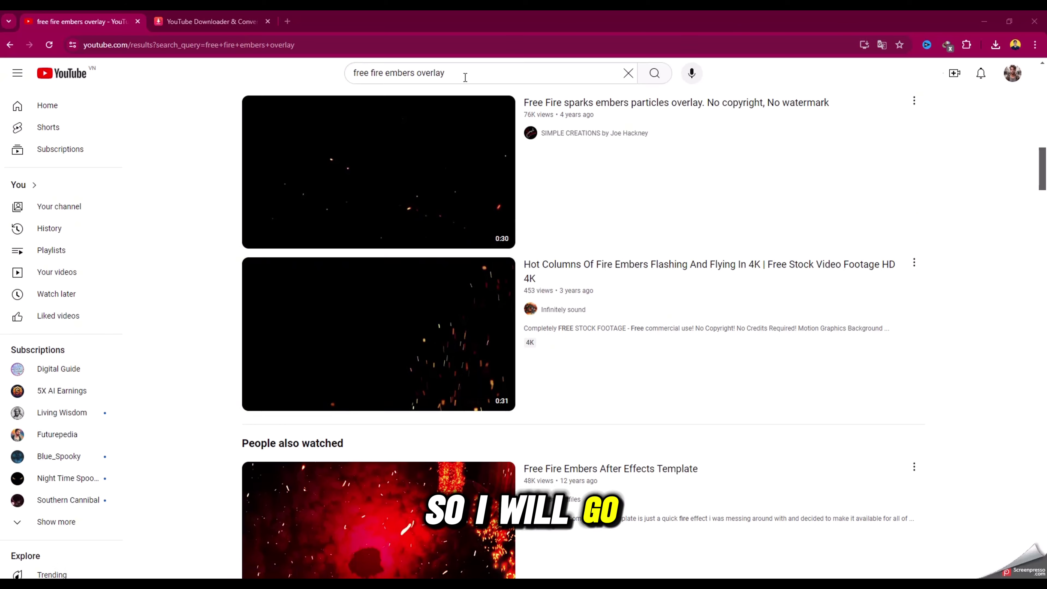
# Step: Copy the YouTube share link of the "Free Fire sparks embers particles overlay" video and switch to the YouTube downloader page
pyautogui.click(914, 102)
pyautogui.click(943, 204)
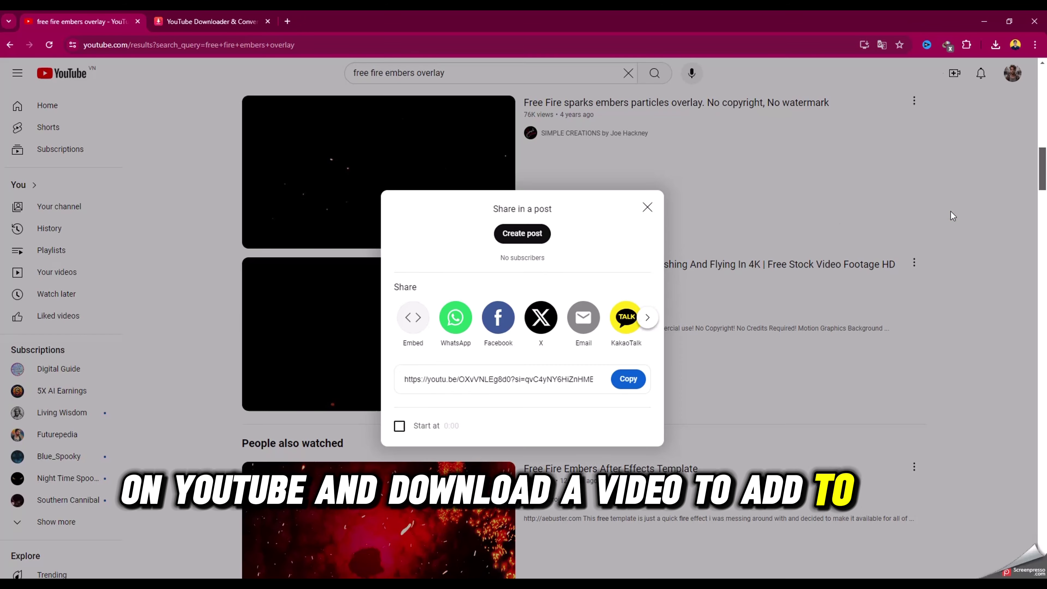
pyautogui.click(627, 375)
pyautogui.click(204, 21)
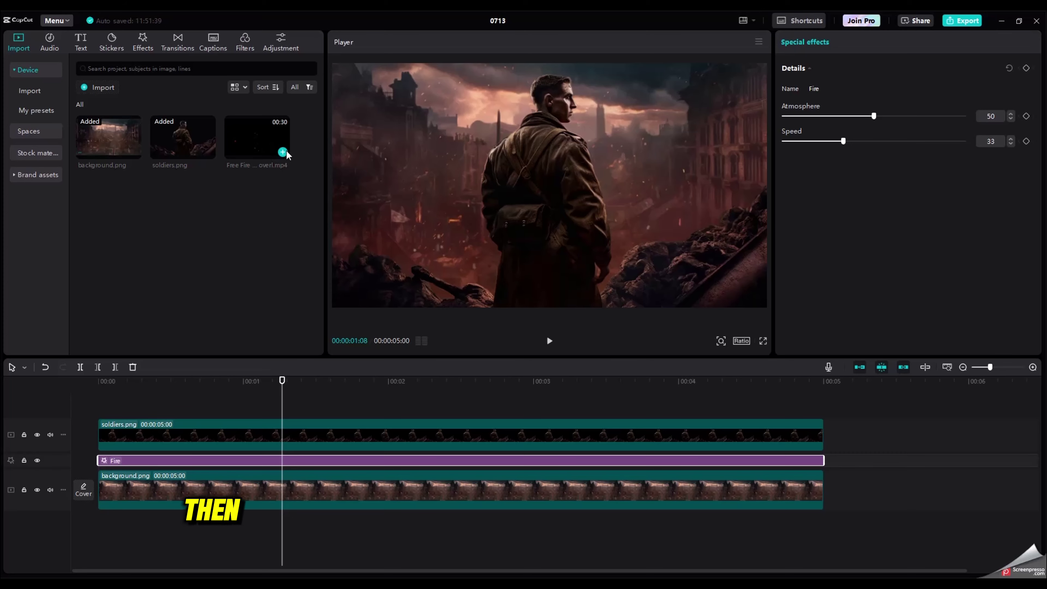
# Step: Add the downloaded fire sparks embers video above the soldiers.png clip and trim it to 5 seconds
pyautogui.moveTo(165, 408); pyautogui.dragTo(165, 433)
pyautogui.click(823, 380)
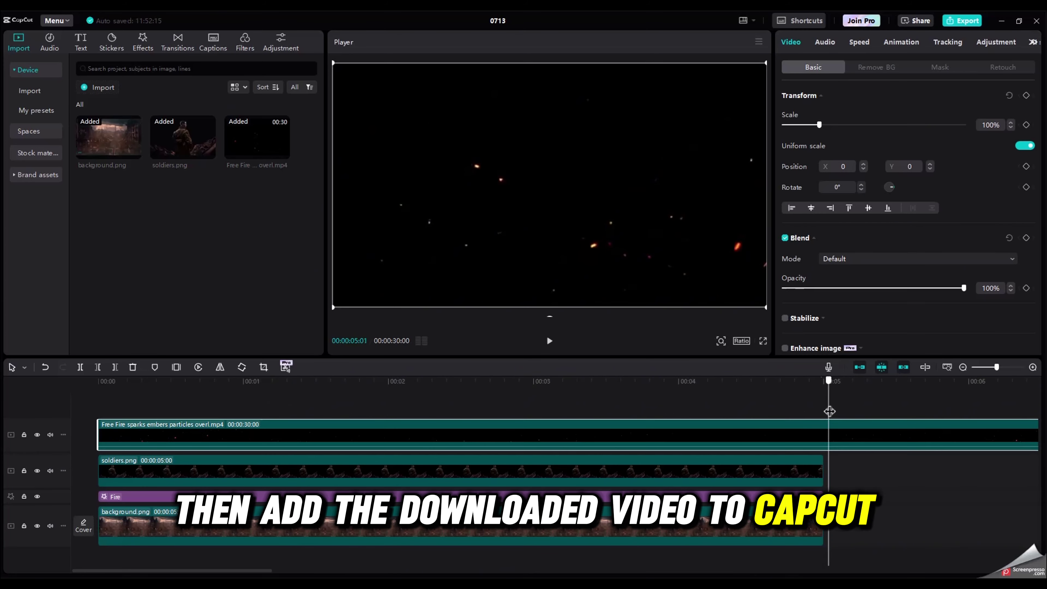
pyautogui.click(114, 367)
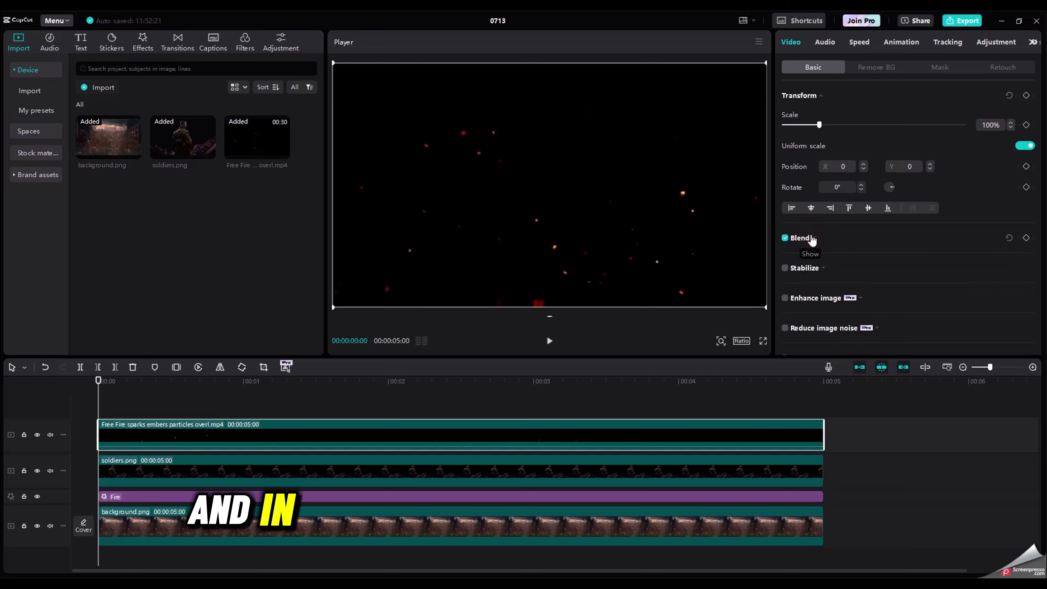
# Step: Set the embers clip's blend mode to Screen and play the composite
pyautogui.click(860, 260)
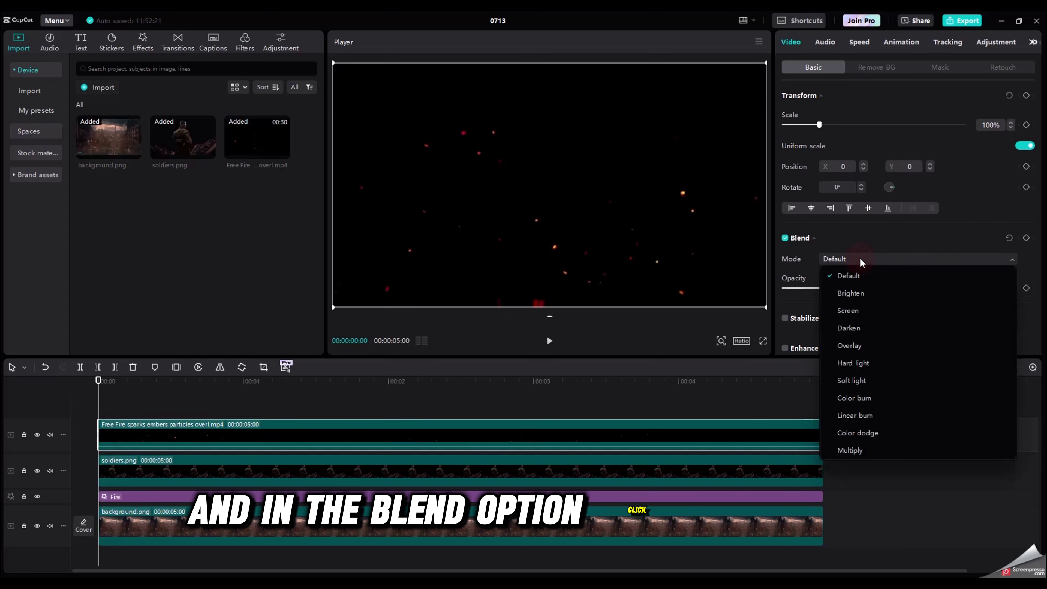
pyautogui.click(848, 311)
pyautogui.click(549, 340)
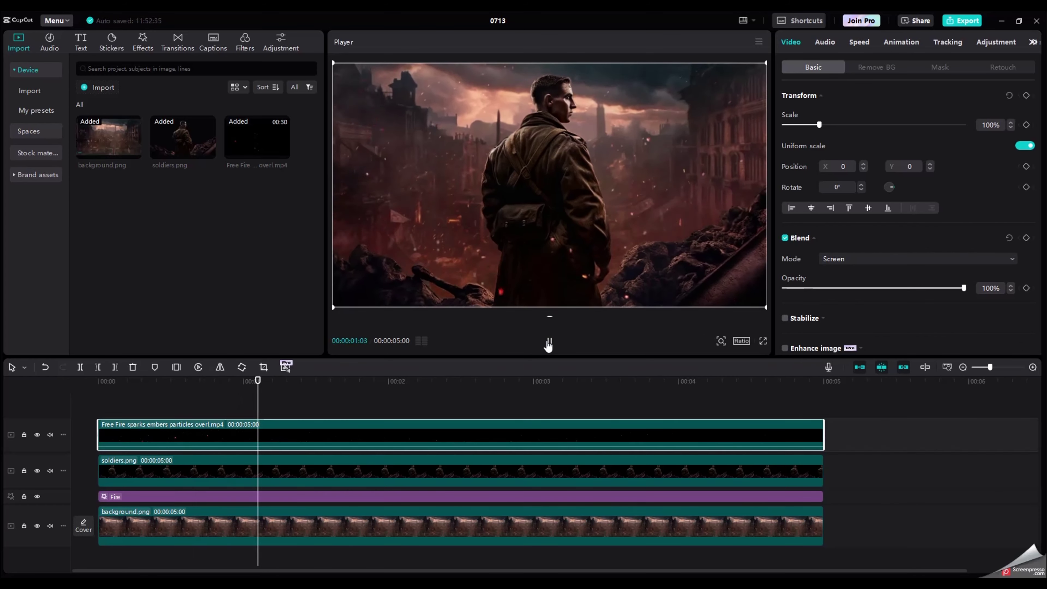
# Step: Move the embers clip beneath the soldiers.png clip and play the animation from near the start
pyautogui.moveTo(456, 429); pyautogui.dragTo(453, 474)
pyautogui.click(198, 381)
pyautogui.click(549, 340)
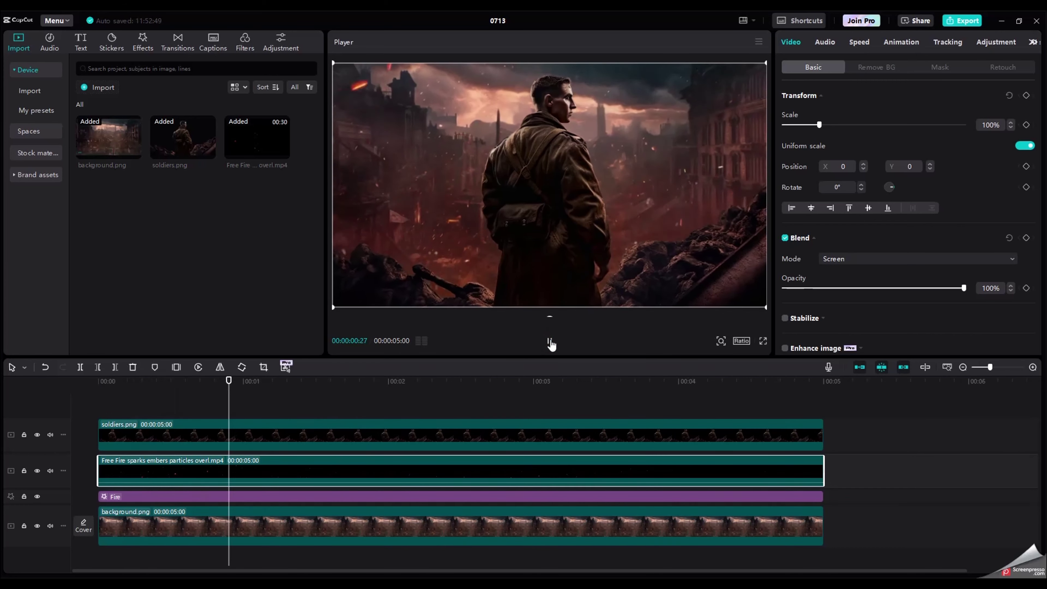
pyautogui.click(549, 340)
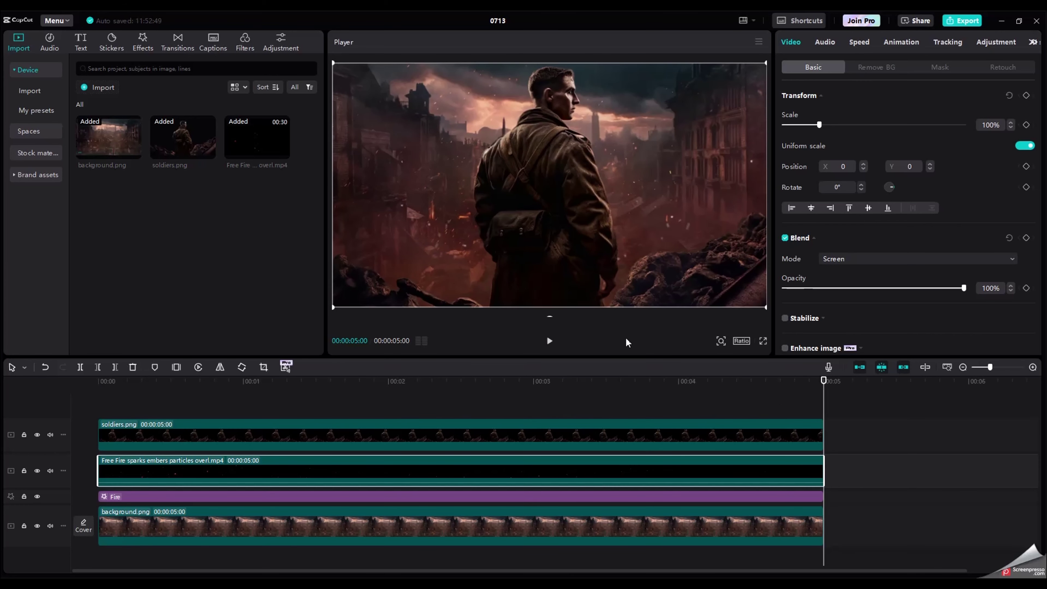
pyautogui.click(149, 50)
pyautogui.click(38, 247)
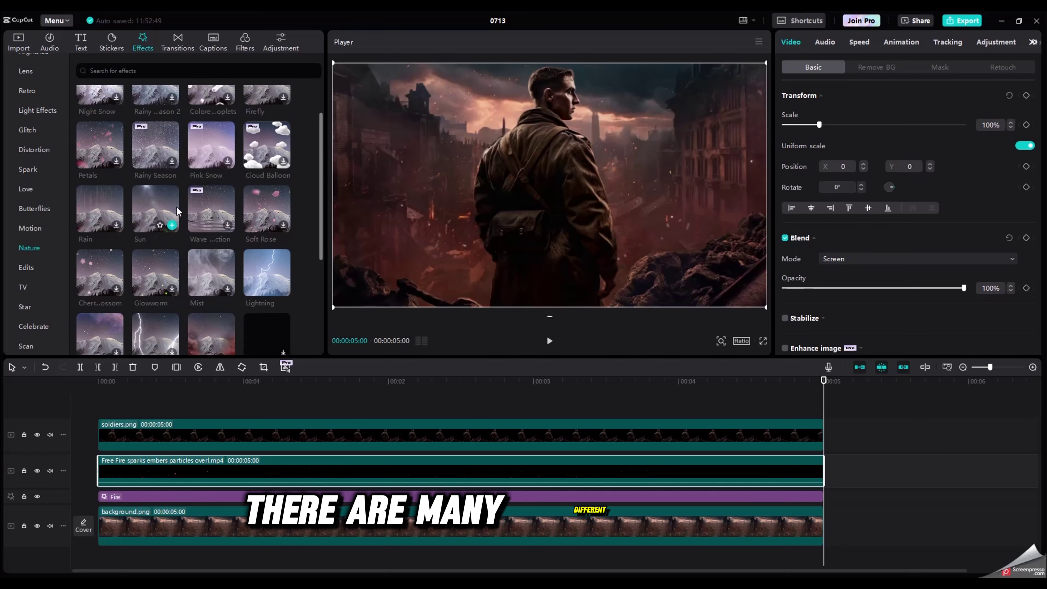
pyautogui.scroll(-3, 171, 276)
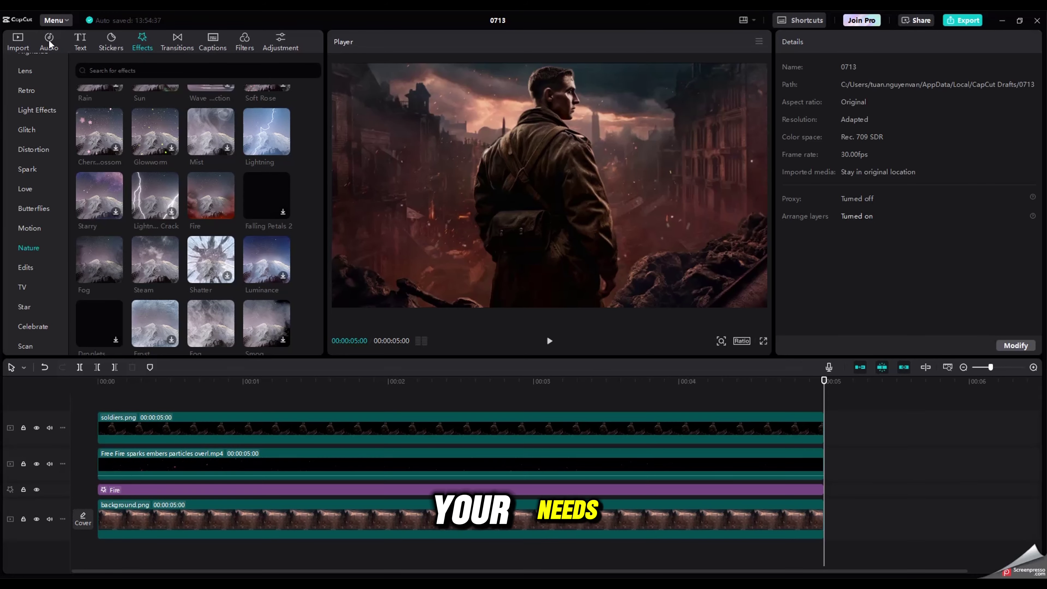
# Step: Search the audio library for "fire burning", add "Crackling and the sound of fire burning (long)", trim it to 5 seconds, and play the video
pyautogui.click(49, 41)
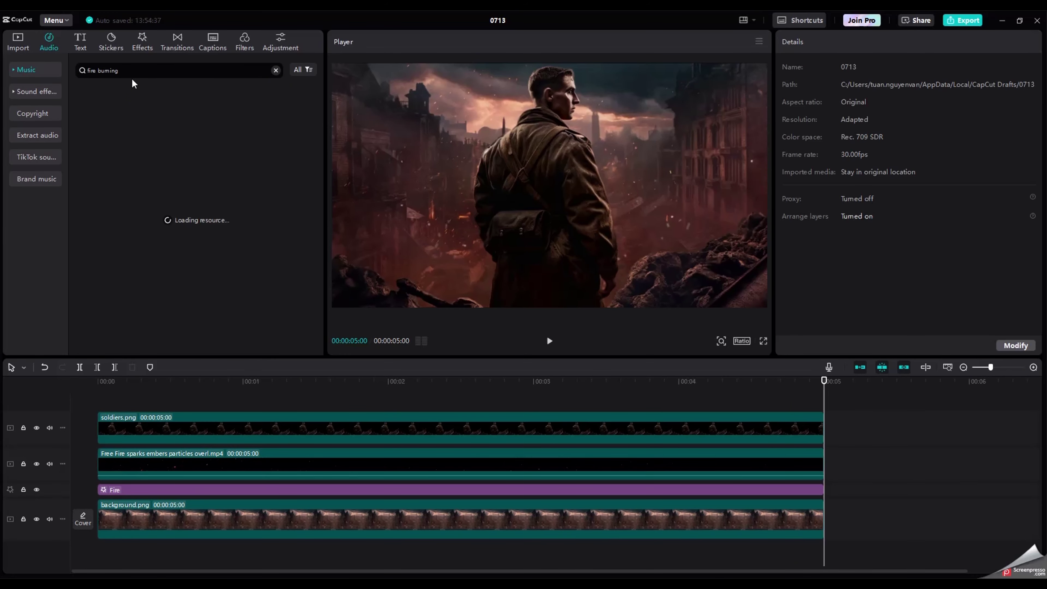
pyautogui.click(152, 102)
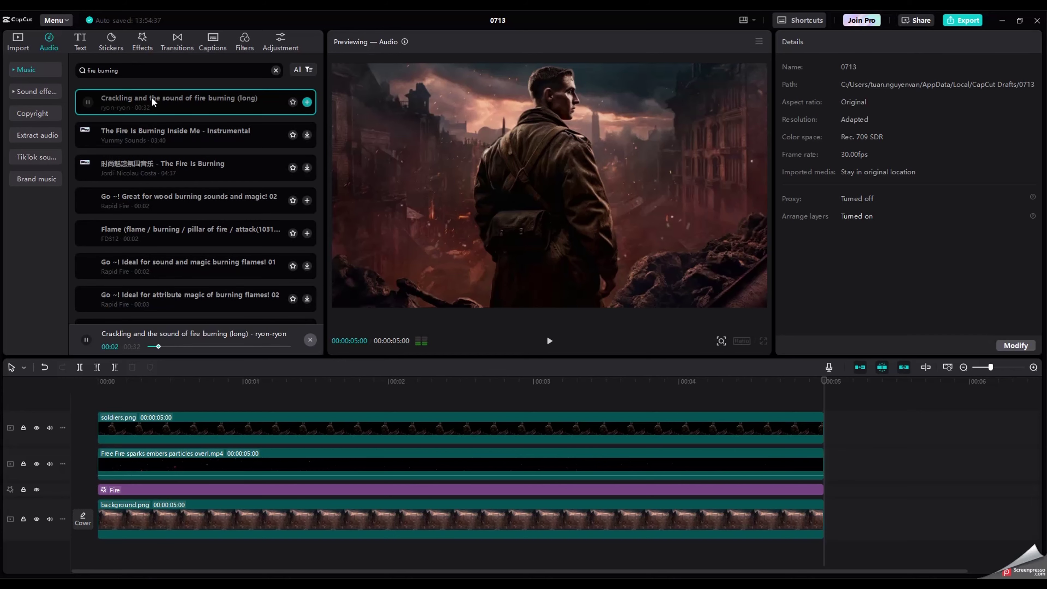
pyautogui.click(307, 103)
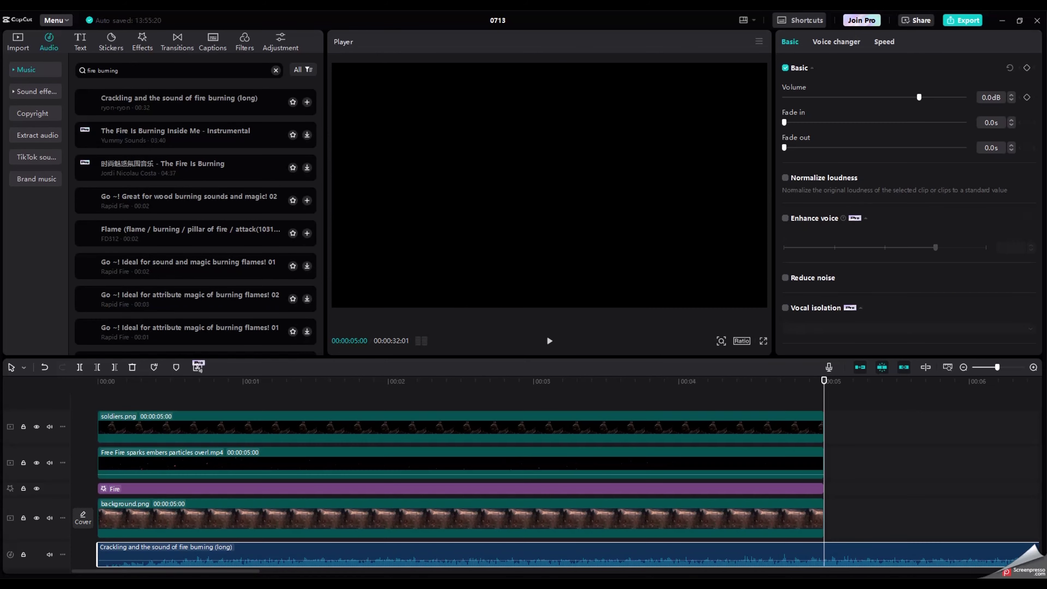
pyautogui.click(114, 367)
pyautogui.click(549, 340)
pyautogui.click(549, 340)
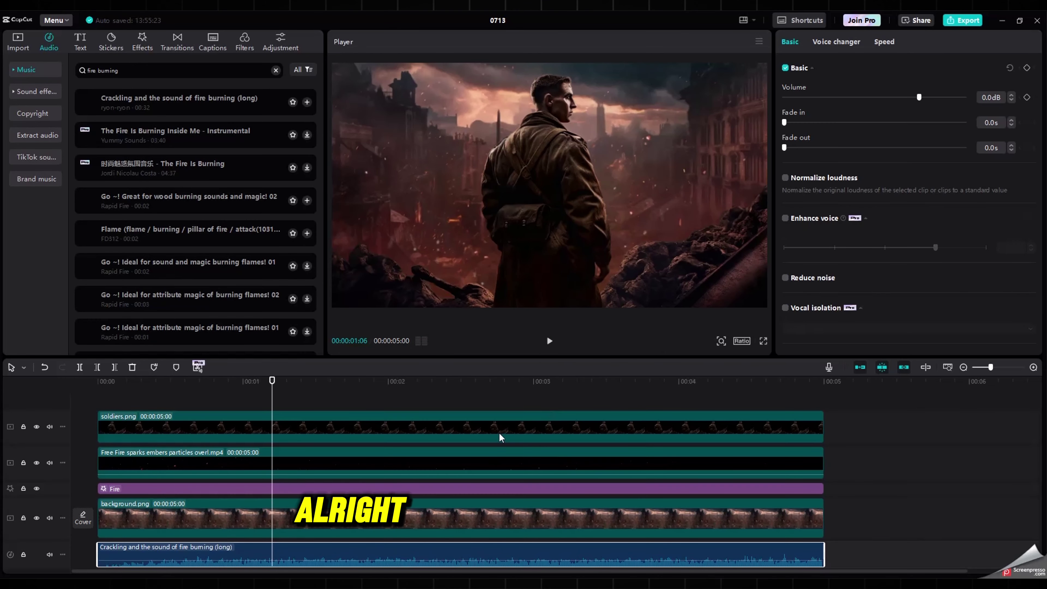